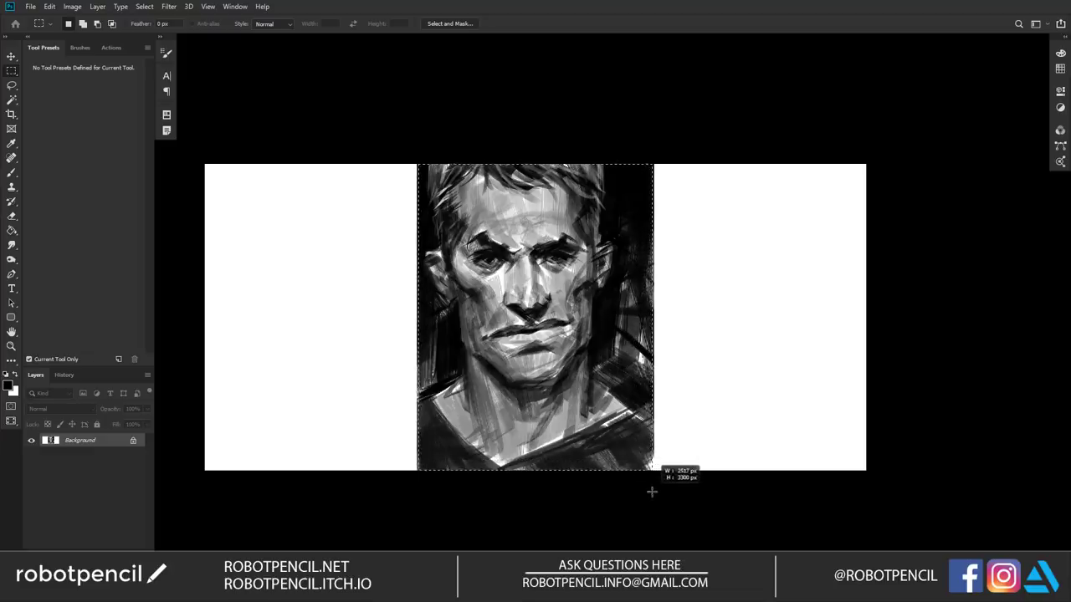
Step: Copy the selected portrait to a new layer and move it over the blank left third of the canvas
key("ctrl+j")
key("v")
left_click_drag(604, 340, 387, 346)
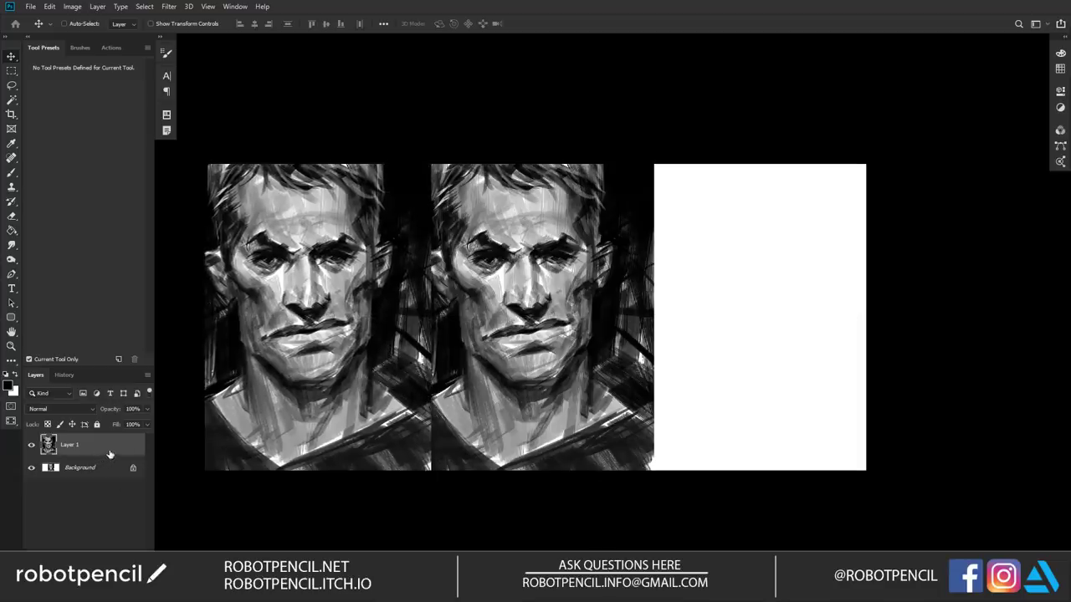
Step: Duplicate the portrait layer, move the copy over the middle portrait, lock its transparent pixels and fill it with white
key("ctrl+j")
left_click_drag(351, 282, 578, 275)
key("ctrl+BackSpace")
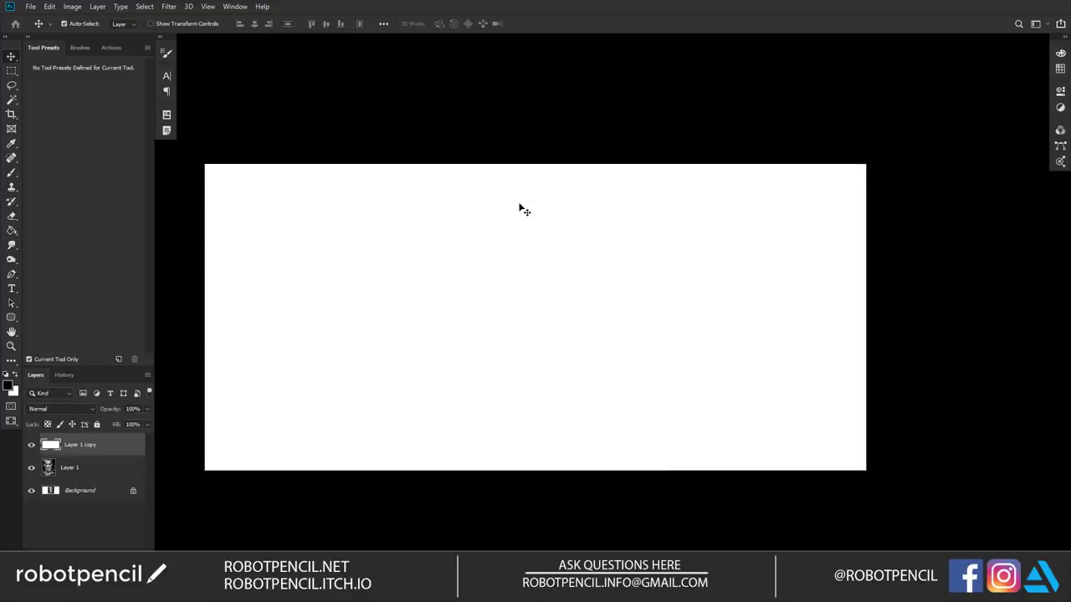
key("ctrl+z")
key("/")
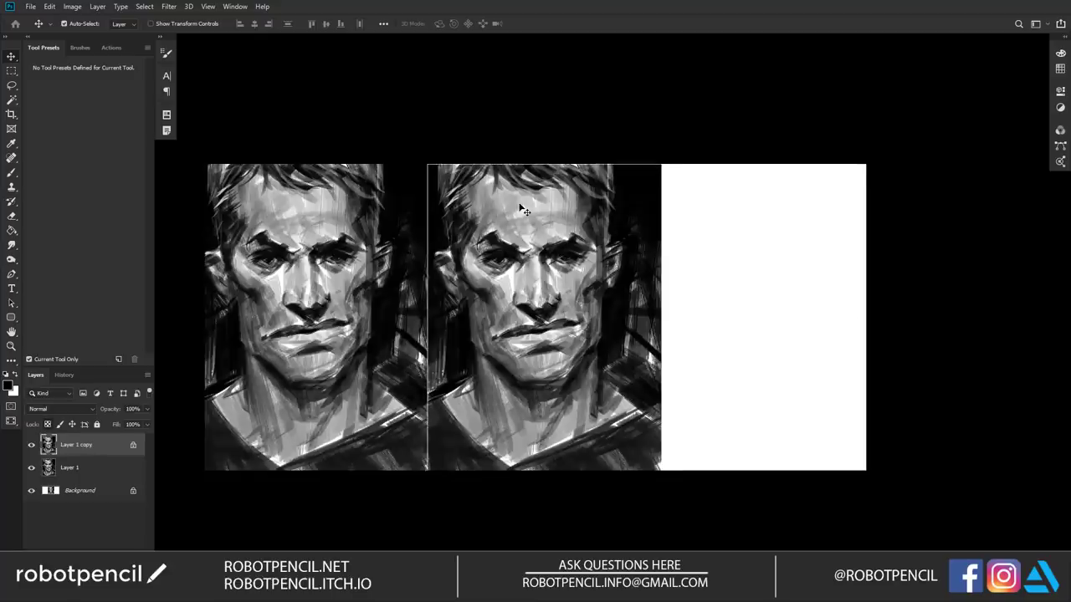
key("ctrl+BackSpace")
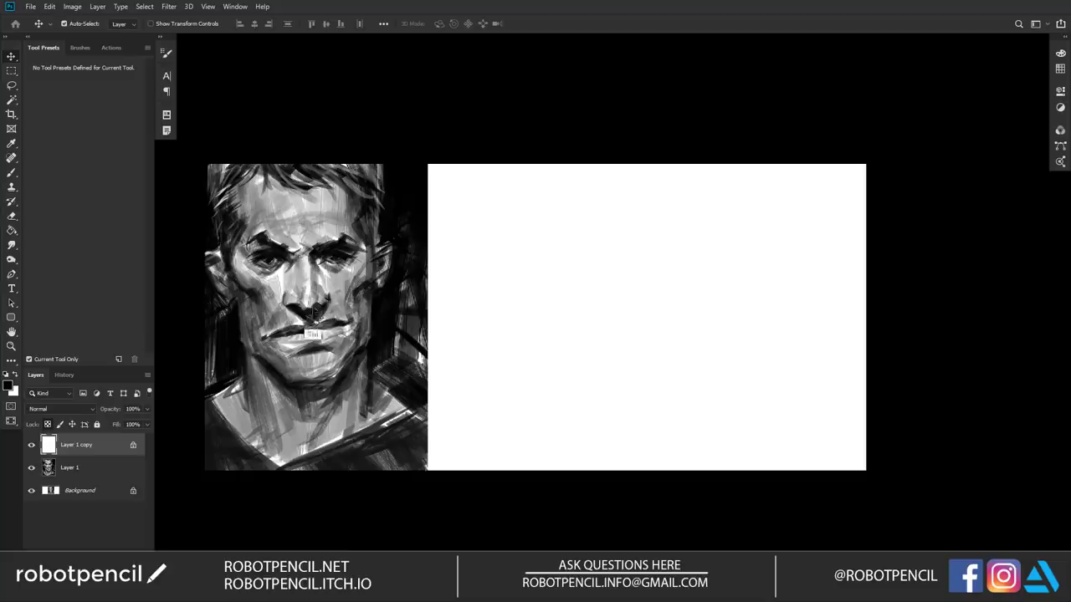
key("alt+BackSpace")
key("ctrl+BackSpace")
Step: Paint broad grey strokes across the white middle panel with a textured brush at 700 px
key("z")
double_click(440, 265)
left_click_drag(581, 249, 591, 210)
left_click(579, 243, "alt")
left_click(586, 253, "alt")
left_click(552, 234, "alt")
key("b")
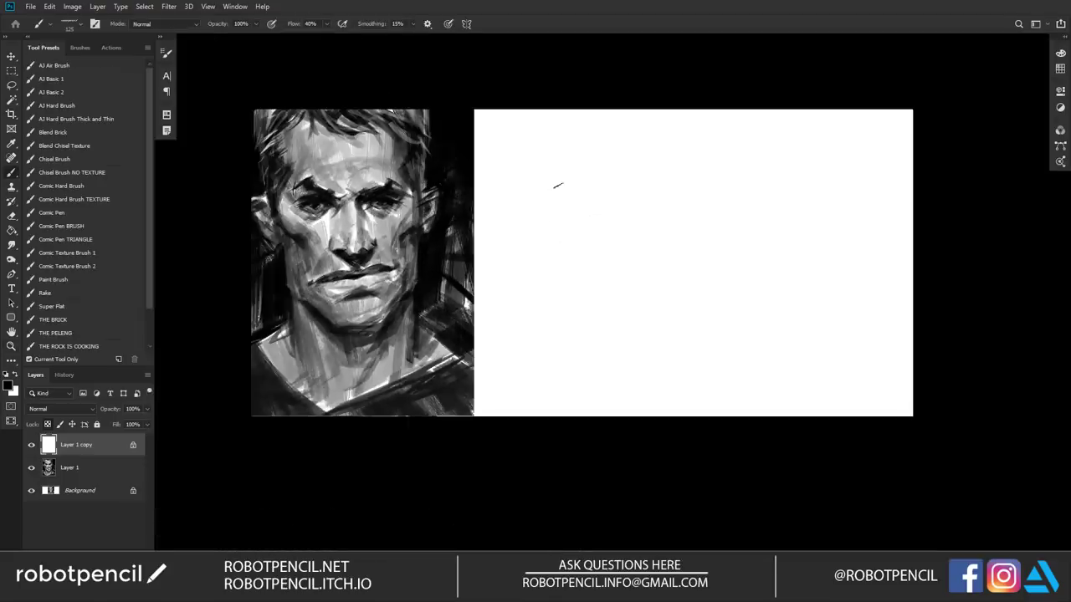
key("]")
key("]")
key("]")
key("]")
key("]")
key("]")
key("]")
key("]")
left_click_drag(512, 94, 462, 222)
left_click_drag(539, 107, 474, 471)
mouse_move(474, 472)
left_mouse_down()
mouse_move(547, 277)
mouse_move(667, 87)
left_mouse_up()
mouse_move(667, 87)
left_mouse_down()
mouse_move(690, 362)
mouse_move(688, 482)
left_mouse_up()
left_click_drag(688, 482, 700, 222)
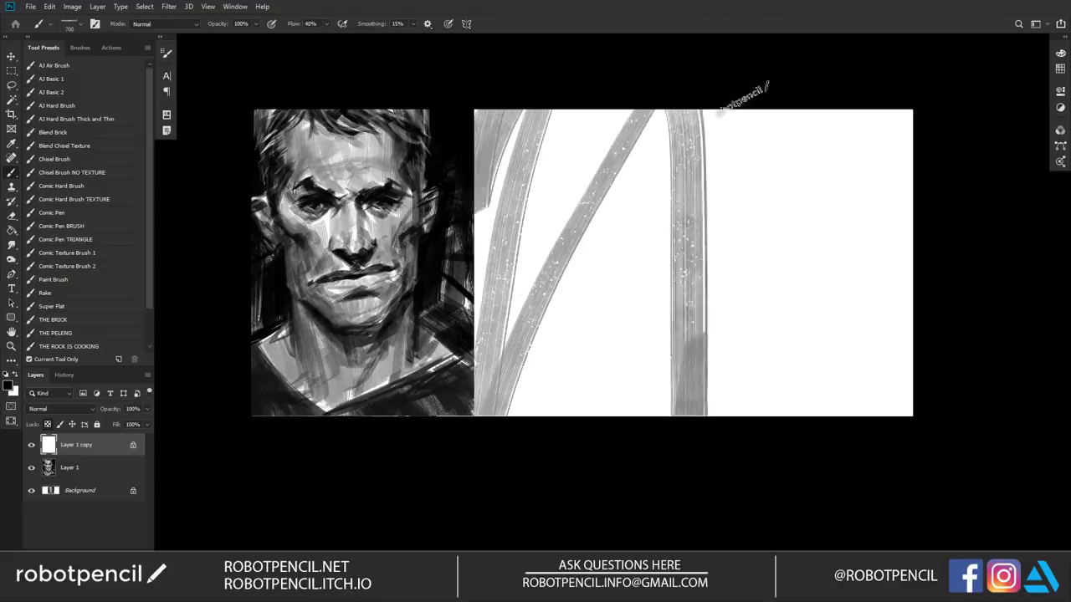
left_click_drag(701, 437, 718, 27)
Step: Sample light grey from the strokes and cover the rest of the middle panel with it as a streaky background
left_click(703, 140, "alt")
left_click_drag(703, 109, 461, 200)
mouse_move(632, 106)
left_mouse_down()
mouse_move(469, 172)
mouse_move(592, 77)
mouse_move(709, 225)
mouse_move(503, 194)
left_mouse_up()
mouse_move(504, 194)
left_mouse_down()
mouse_move(619, 266)
mouse_move(535, 303)
left_mouse_up()
mouse_move(581, 358)
left_mouse_down()
mouse_move(519, 372)
mouse_move(592, 216)
mouse_move(744, 296)
mouse_move(545, 359)
mouse_move(528, 102)
mouse_move(552, 483)
mouse_move(670, 494)
mouse_move(726, 455)
mouse_move(650, 50)
mouse_move(633, 179)
mouse_move(685, 272)
mouse_move(415, 210)
mouse_move(774, 282)
left_mouse_up()
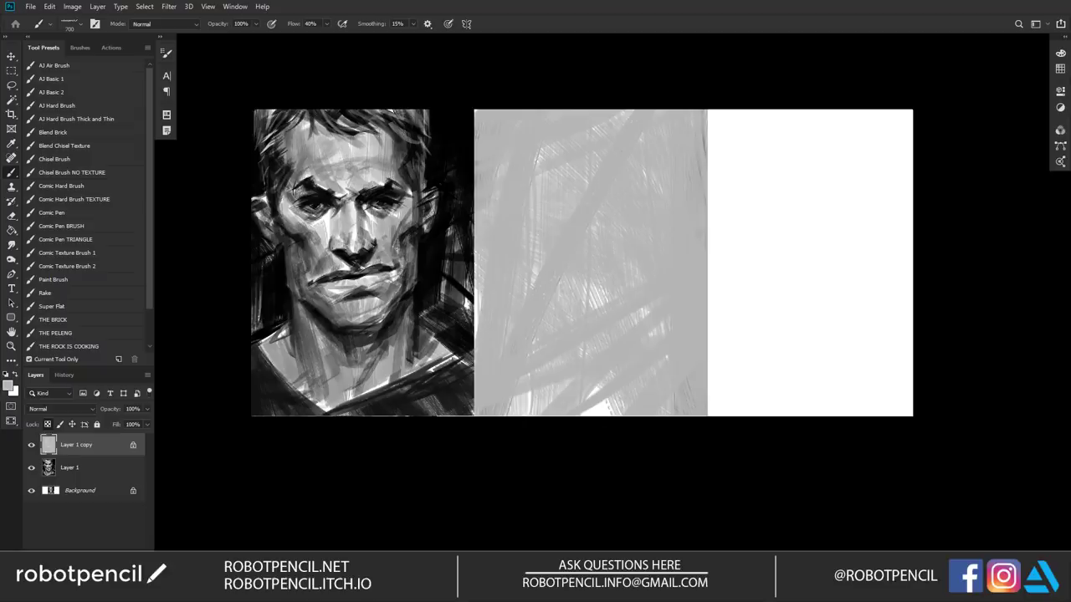
key("ctrl+plus")
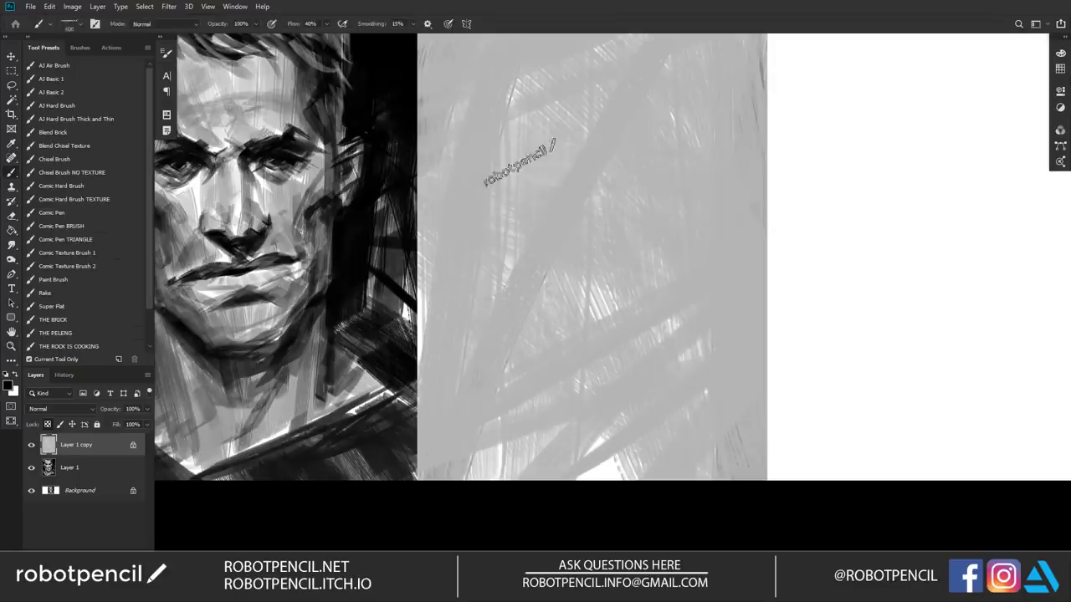
left_click_drag(560, 173, 564, 195)
left_click_drag(539, 177, 569, 184)
left_click_drag(648, 167, 615, 174)
mouse_move(645, 170)
left_mouse_down()
mouse_move(631, 175)
mouse_move(648, 172)
left_mouse_up()
key("ctrl+alt+z")
key("ctrl+alt+z")
key("ctrl+alt+z")
key("ctrl+alt+z")
key("ctrl+alt+z")
key("bracketright")
key("bracketright")
key("bracketright")
key("ctrl+z")
key("ctrl+z")
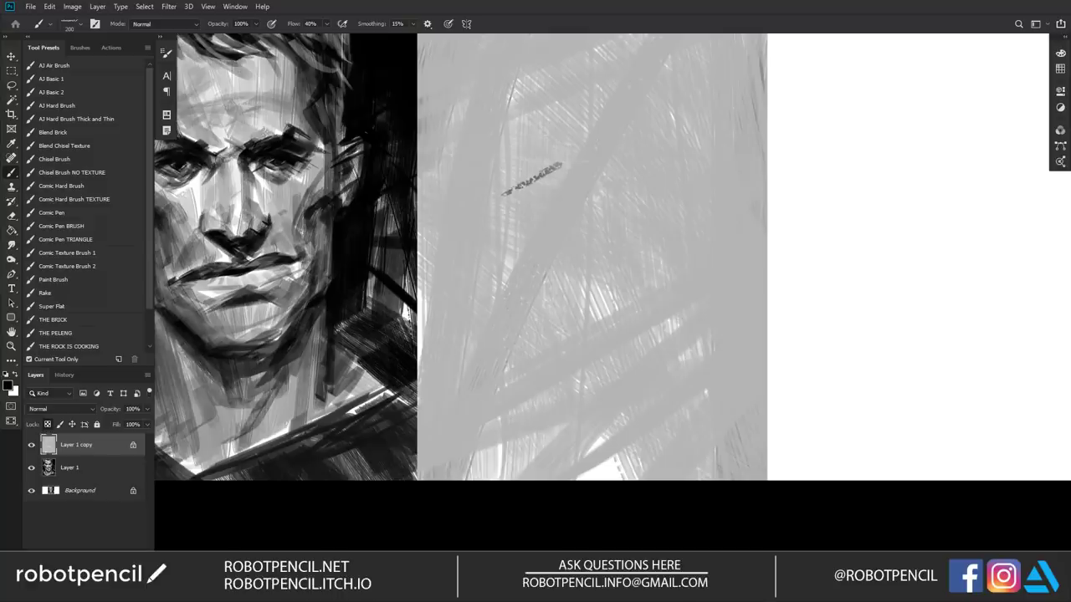
Step: Block in dark strokes for the first eye socket and the side of the forehead in the upper part of the grey panel
key("bracketright")
key("bracketright")
mouse_move(516, 167)
left_mouse_down()
mouse_move(556, 167)
mouse_move(543, 171)
mouse_move(555, 109)
left_mouse_up()
mouse_move(636, 79)
left_mouse_down()
mouse_move(544, 70)
mouse_move(517, 160)
mouse_move(535, 264)
left_mouse_up()
mouse_move(537, 118)
left_mouse_down()
mouse_move(500, 278)
mouse_move(537, 126)
left_mouse_up()
left_click(519, 241, "alt")
key("bracketright")
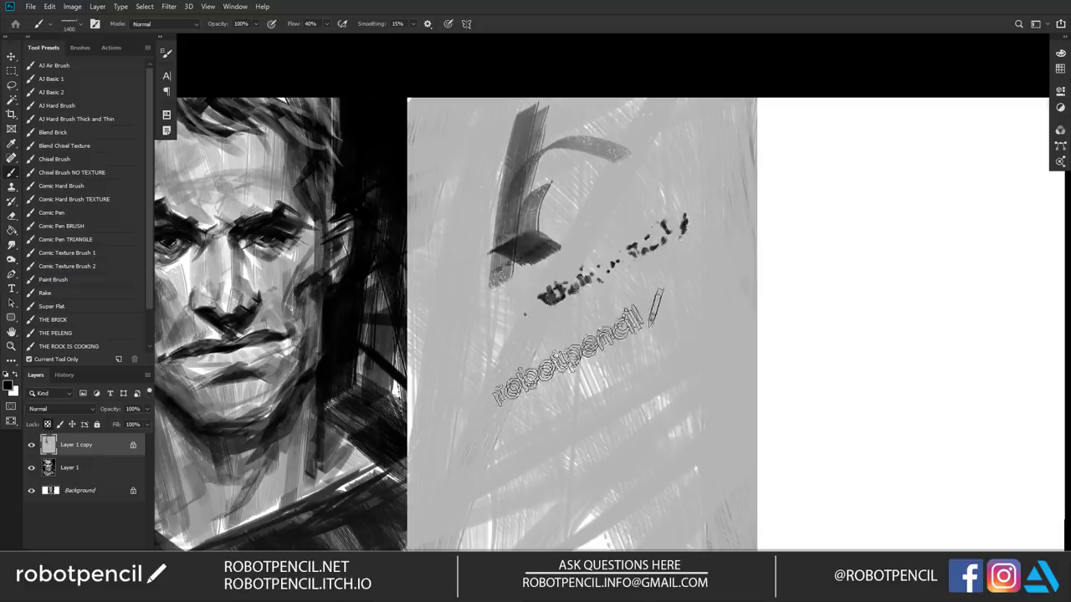
left_click_drag(529, 211, 560, 104)
key("bracketright")
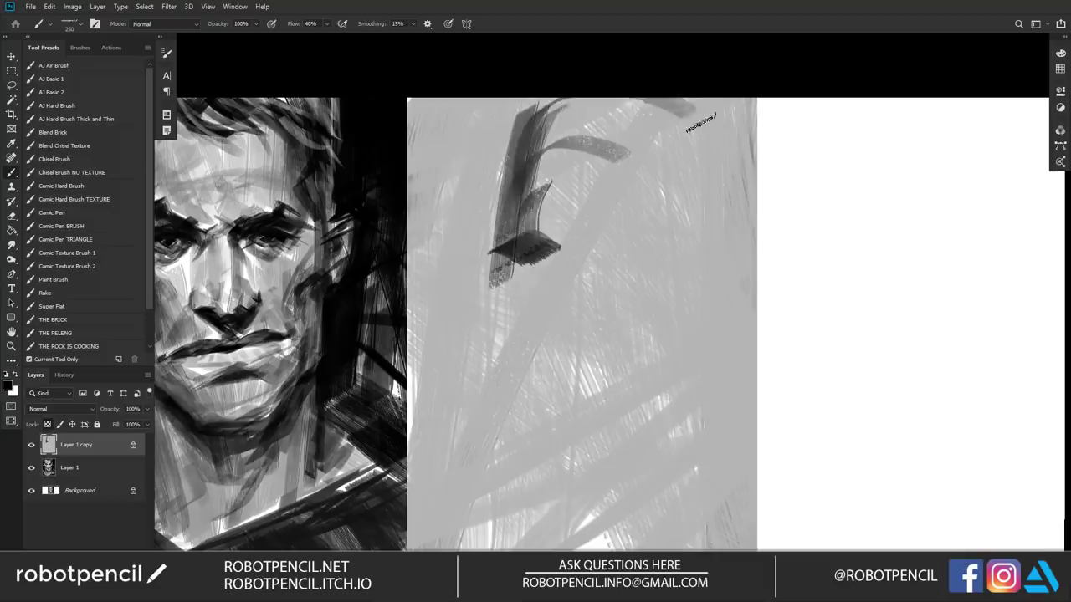
Step: Extend the forehead and outer face contour, and trim the dark strokes back with sampled light grey
mouse_move(698, 115)
left_mouse_down()
mouse_move(565, 117)
mouse_move(541, 223)
left_mouse_up()
mouse_move(528, 138)
left_mouse_down()
mouse_move(503, 274)
mouse_move(552, 266)
mouse_move(605, 233)
mouse_move(642, 160)
left_mouse_up()
left_click_drag(549, 165, 581, 170)
left_click_drag(634, 148, 659, 134)
left_click(628, 119, "alt")
left_click_drag(573, 97, 564, 115)
left_click_drag(586, 76, 544, 155)
left_click_drag(548, 75, 532, 150)
mouse_move(605, 55)
left_mouse_down()
mouse_move(586, 127)
mouse_move(566, 79)
mouse_move(527, 92)
left_mouse_up()
Step: Paint the brows, eyes and side of the nose in black with a 100 px brush
key("d")
key("bracketleft")
mouse_move(617, 139)
left_mouse_down()
mouse_move(712, 123)
mouse_move(661, 134)
mouse_move(700, 147)
left_mouse_up()
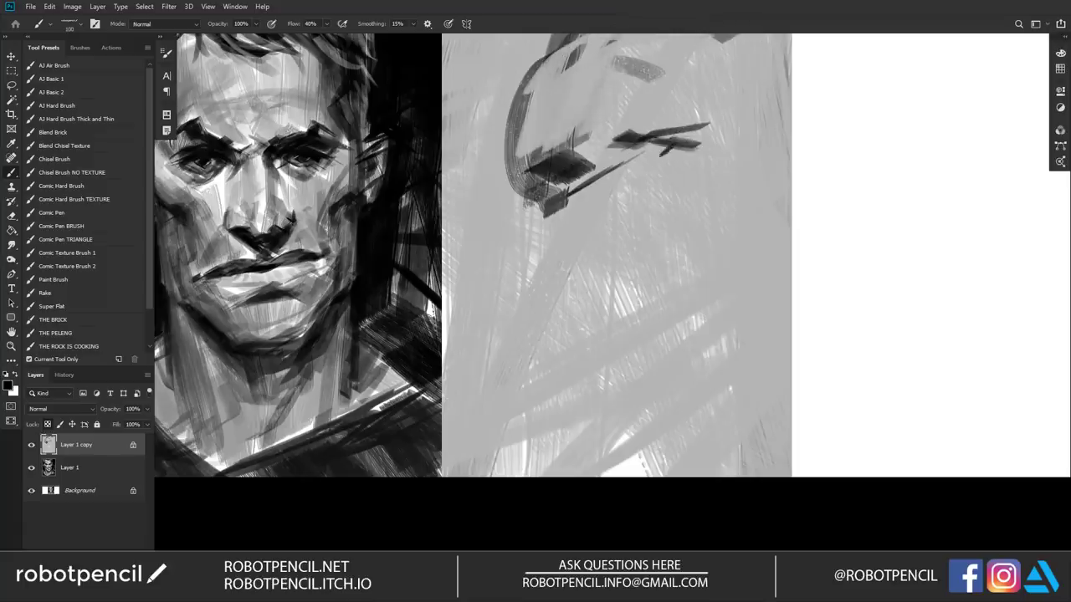
left_click(617, 218, "alt")
mouse_move(548, 181)
left_mouse_down()
mouse_move(596, 164)
mouse_move(586, 173)
left_mouse_up()
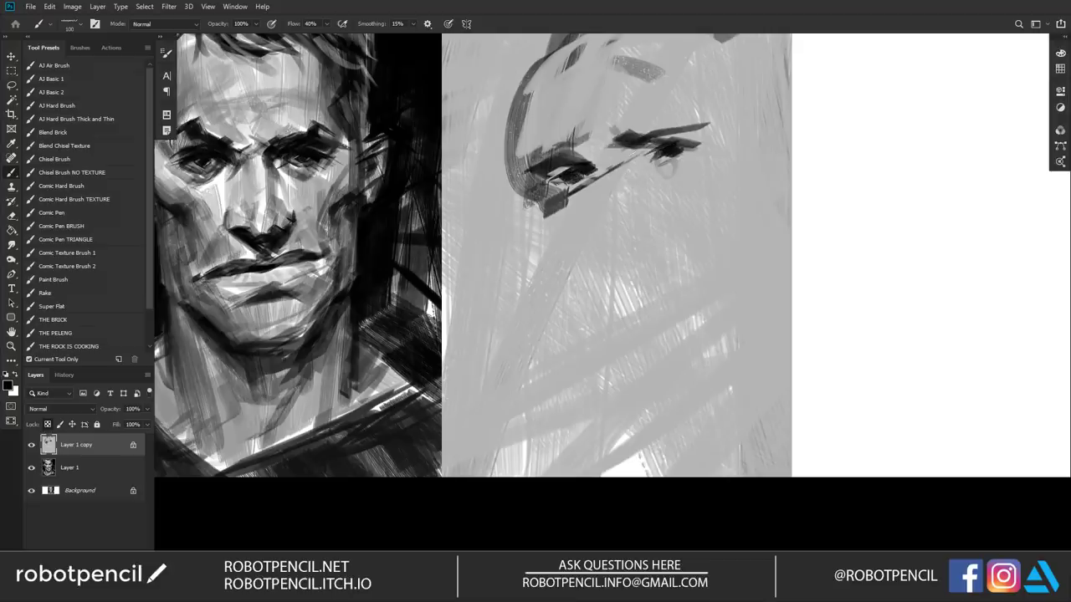
mouse_move(577, 154)
left_mouse_down()
mouse_move(598, 168)
mouse_move(582, 237)
left_mouse_up()
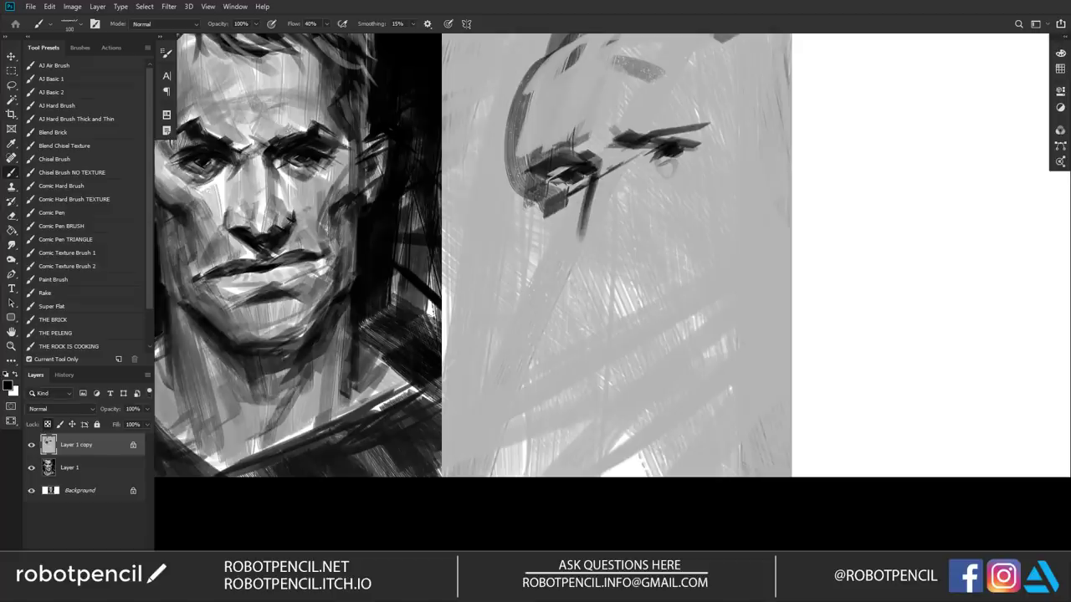
Step: Paint over the dark outer contour beside the first eye with sampled light grey using a 300 px brush
left_click(524, 247, "alt")
key("]")
key("]")
key("]")
key("]")
key("]")
key("]")
mouse_move(507, 182)
left_mouse_down()
mouse_move(525, 64)
mouse_move(512, 184)
left_mouse_up()
mouse_move(512, 184)
left_mouse_down()
mouse_move(531, 69)
mouse_move(521, 204)
mouse_move(548, 197)
mouse_move(535, 211)
left_mouse_up()
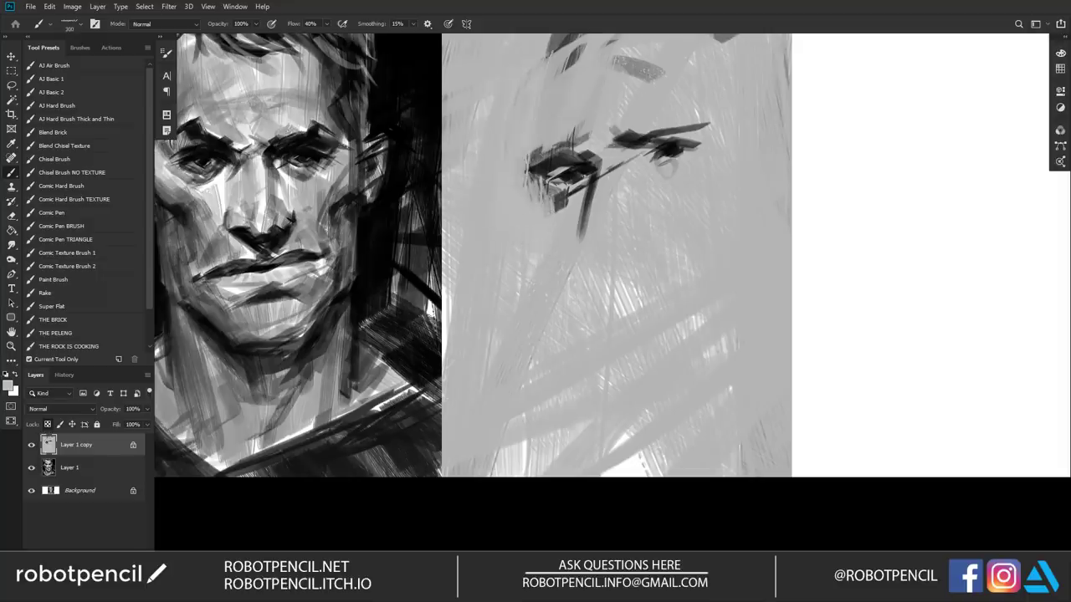
Step: Paint the nose tip, underside and nostril wing in black with a 100 px brush
key("bracketleft")
left_click(581, 221, "alt")
left_click_drag(581, 221, 592, 254)
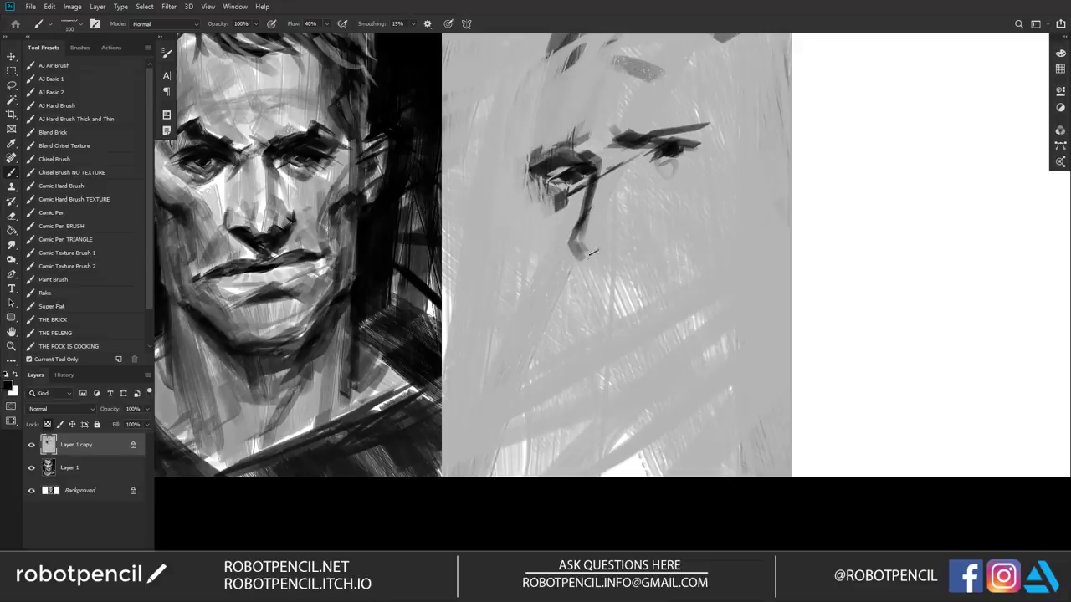
left_click_drag(643, 232, 654, 228)
mouse_move(594, 204)
left_mouse_down()
mouse_move(586, 248)
mouse_move(611, 236)
left_mouse_up()
left_click_drag(606, 155, 598, 209)
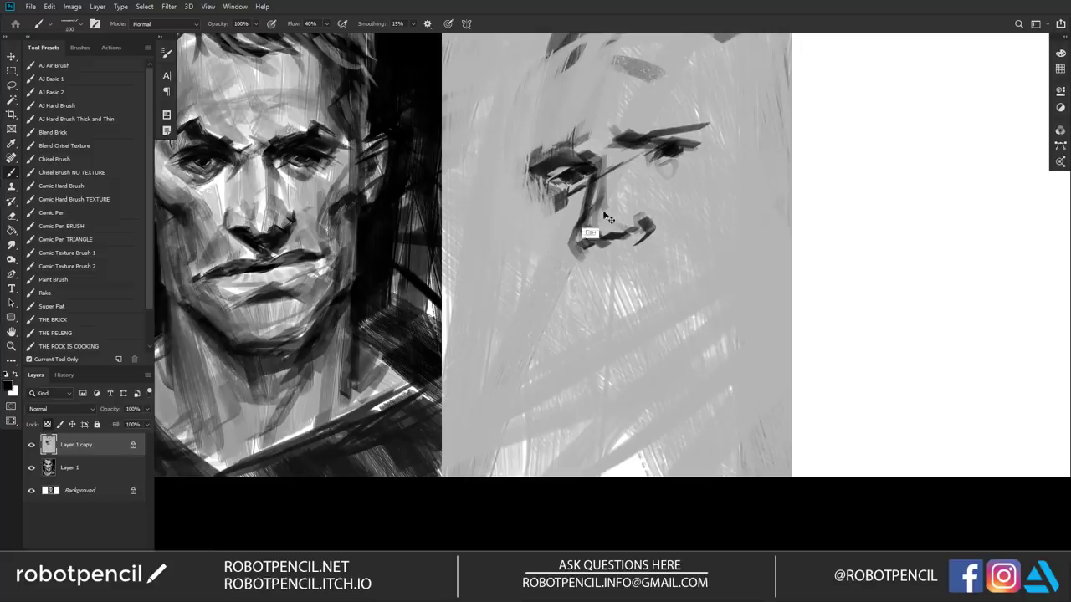
Step: Flip the canvas horizontally, redraw the forehead contour and add mid-grey strokes on the forehead with a 300 px brush
key("ctrl+f")
left_click_drag(577, 69, 564, 129)
left_click_drag(636, 123, 653, 219)
left_click_drag(639, 142, 649, 193)
left_click(646, 184, "alt")
left_click_drag(630, 131, 638, 157)
key("]")
key("]")
key("]")
key("]")
key("]")
key("]")
left_click_drag(604, 115, 606, 143)
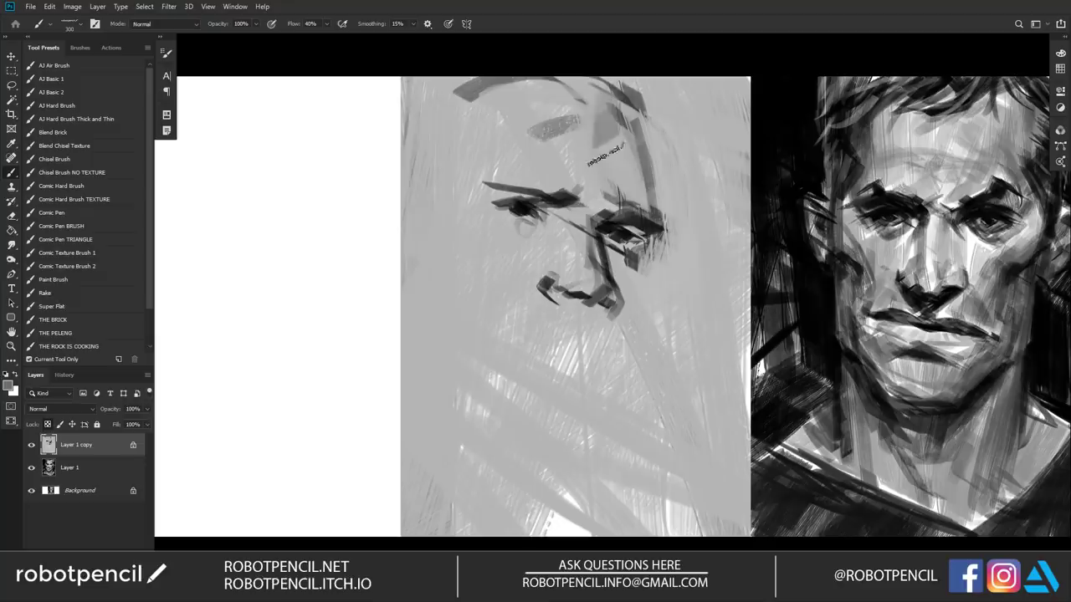
Step: Shade the temple and upper forehead with broad mid-grey strokes
left_click_drag(577, 92, 563, 109)
left_click_drag(569, 90, 522, 94)
key("]")
key("]")
mouse_move(460, 107)
left_mouse_down()
mouse_move(459, 150)
mouse_move(468, 92)
mouse_move(519, 167)
mouse_move(562, 104)
mouse_move(574, 153)
left_mouse_up()
key("[")
key("[")
key("[")
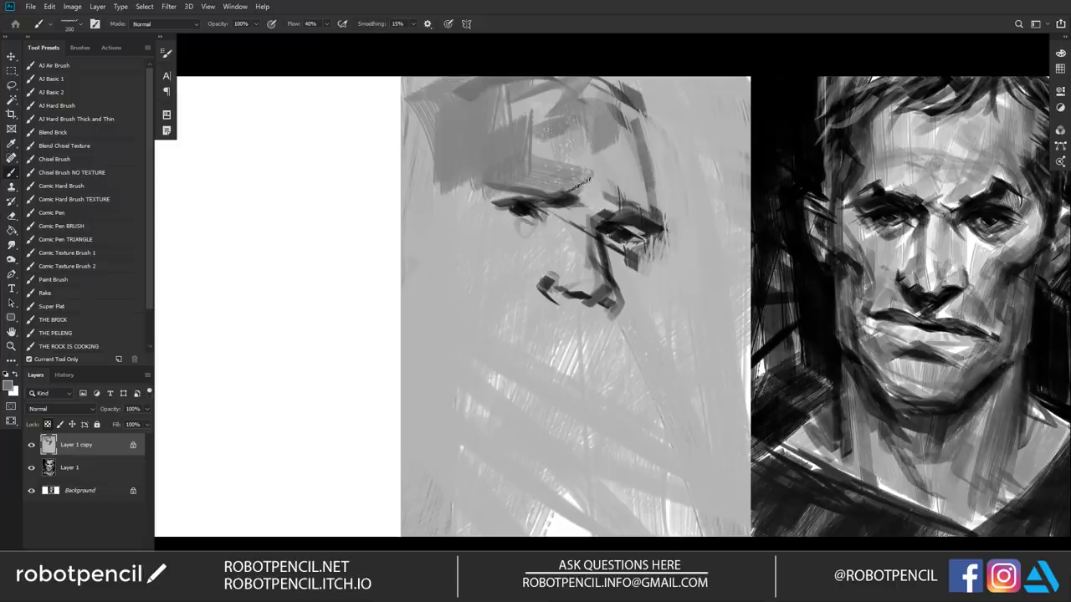
Step: Refine both eyes and thicken the brows with small dark strokes, using an 80 px brush for the lids
scroll(573, 188, "down", 2)
mouse_move(527, 163)
left_mouse_down()
mouse_move(502, 169)
mouse_move(548, 178)
mouse_move(495, 171)
mouse_move(559, 157)
mouse_move(481, 152)
mouse_move(591, 152)
mouse_move(561, 157)
mouse_move(506, 133)
mouse_move(548, 134)
mouse_move(637, 183)
mouse_move(649, 197)
mouse_move(637, 220)
left_mouse_up()
key("[")
key("d")
key("[")
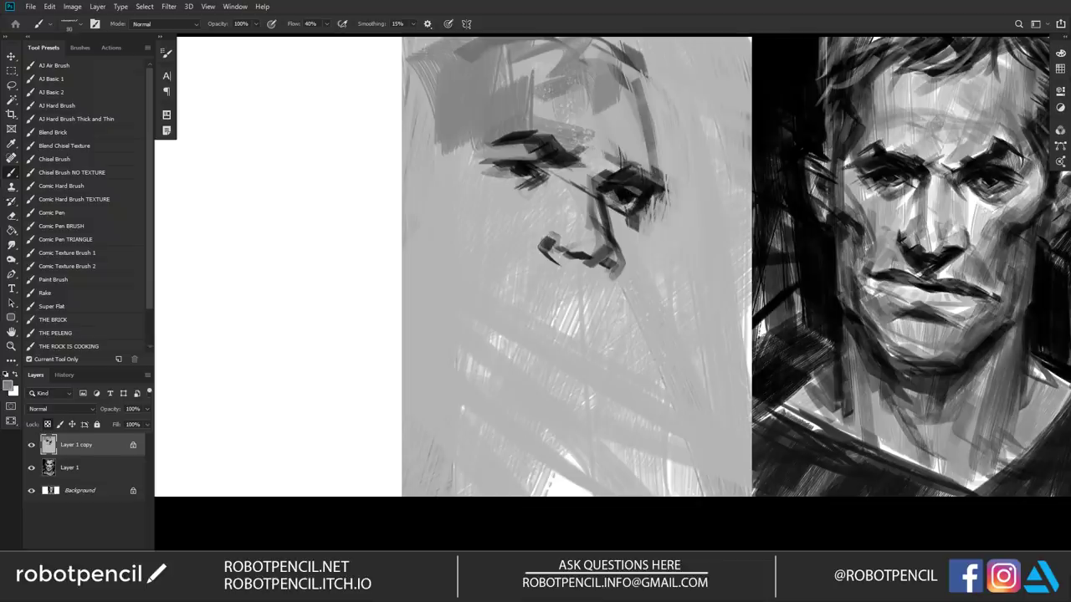
left_click(515, 224, "alt")
mouse_move(550, 171)
left_mouse_down()
mouse_move(512, 173)
mouse_move(520, 184)
left_mouse_up()
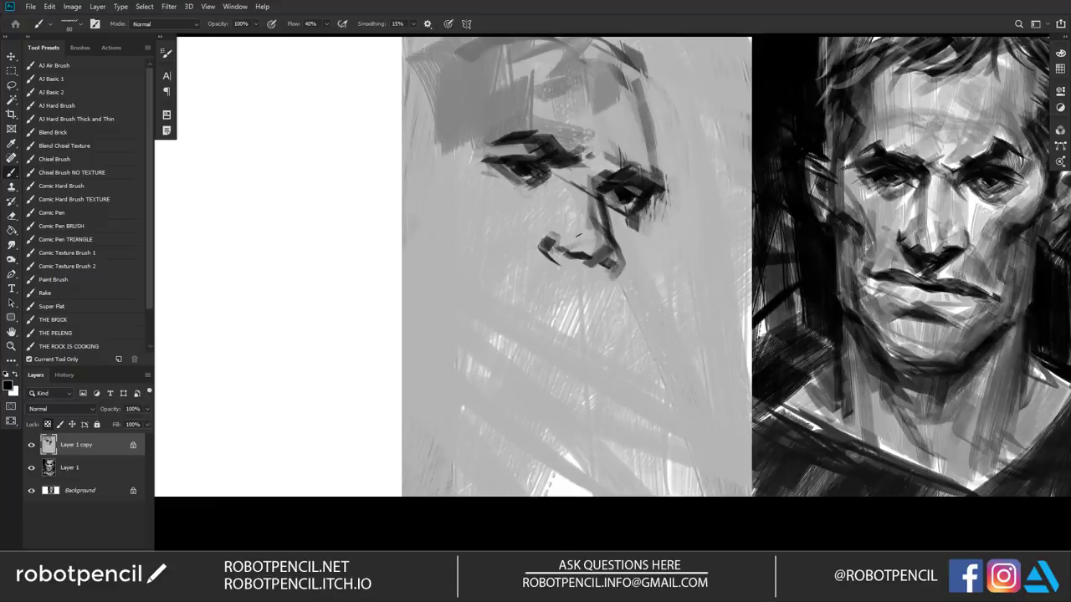
Step: Flip the canvas back horizontally and draw the cheek and jaw contour down from the first eye
key("ctrl+shift+h")
mouse_move(607, 248)
left_mouse_down()
mouse_move(541, 205)
mouse_move(596, 204)
left_mouse_up()
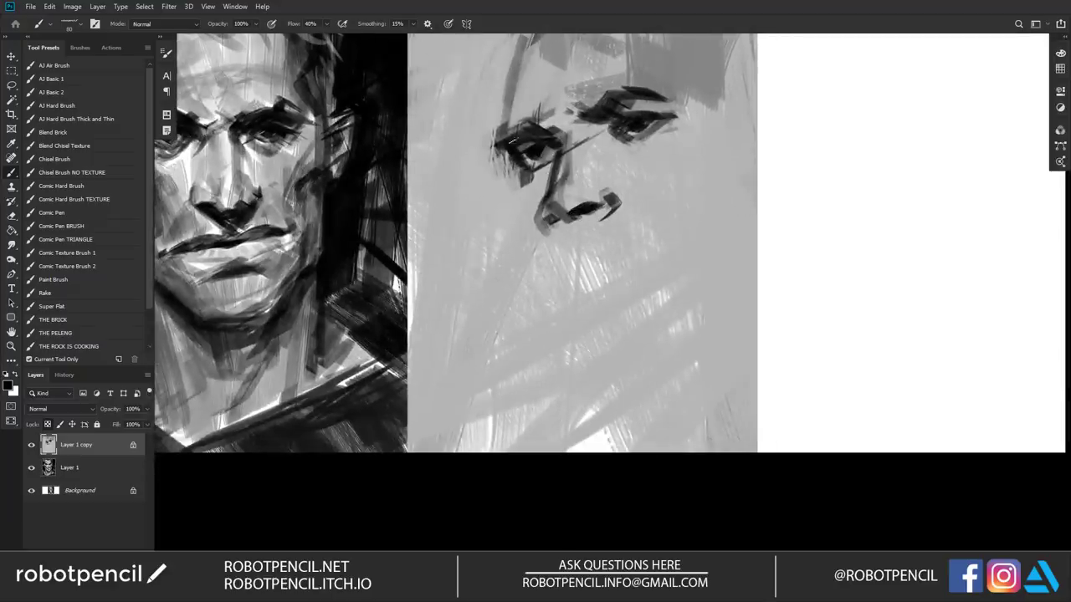
left_click_drag(510, 149, 503, 280)
mouse_move(507, 187)
left_mouse_down()
mouse_move(540, 387)
mouse_move(569, 361)
mouse_move(640, 361)
left_mouse_up()
Step: Paint a thick black moustache, the mouth and the curved chin and jawline with a 175 px brush
key("bracketright")
key("bracketright")
left_click_drag(547, 235, 519, 287)
left_click_drag(524, 293, 564, 236)
mouse_move(550, 247)
left_mouse_down()
mouse_move(577, 235)
mouse_move(567, 243)
mouse_move(671, 242)
left_mouse_up()
left_click_drag(554, 228, 495, 298)
mouse_move(591, 280)
left_mouse_down()
mouse_move(575, 261)
mouse_move(599, 298)
mouse_move(594, 285)
mouse_move(577, 286)
mouse_move(535, 343)
mouse_move(525, 297)
mouse_move(582, 389)
mouse_move(682, 361)
mouse_move(760, 294)
left_mouse_up()
left_click_drag(759, 295, 730, 288)
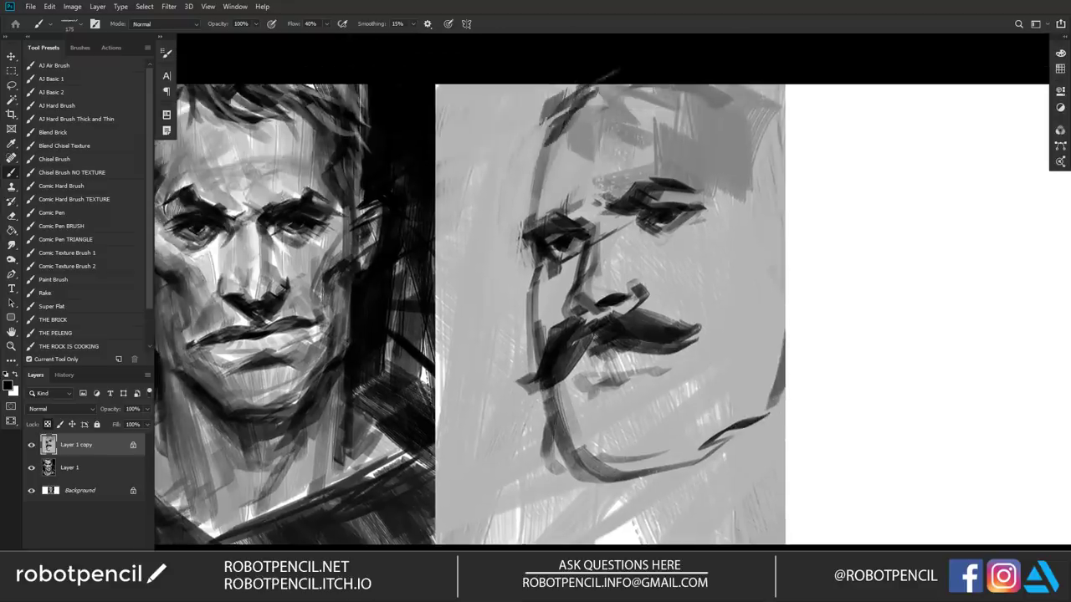
Step: Paint black hair down the side of the head beside the first eye, and darken that eye and the opposite brow
mouse_move(596, 87)
left_mouse_down()
mouse_move(507, 184)
mouse_move(580, 77)
mouse_move(603, 67)
mouse_move(542, 135)
left_mouse_up()
left_click_drag(525, 186, 524, 206)
mouse_move(537, 154)
left_mouse_down()
mouse_move(513, 209)
mouse_move(519, 236)
left_mouse_up()
mouse_move(514, 199)
left_mouse_down()
mouse_move(504, 207)
mouse_move(508, 278)
left_mouse_up()
mouse_move(522, 240)
left_mouse_down()
mouse_move(514, 319)
mouse_move(513, 310)
left_mouse_up()
left_click_drag(549, 256, 572, 254)
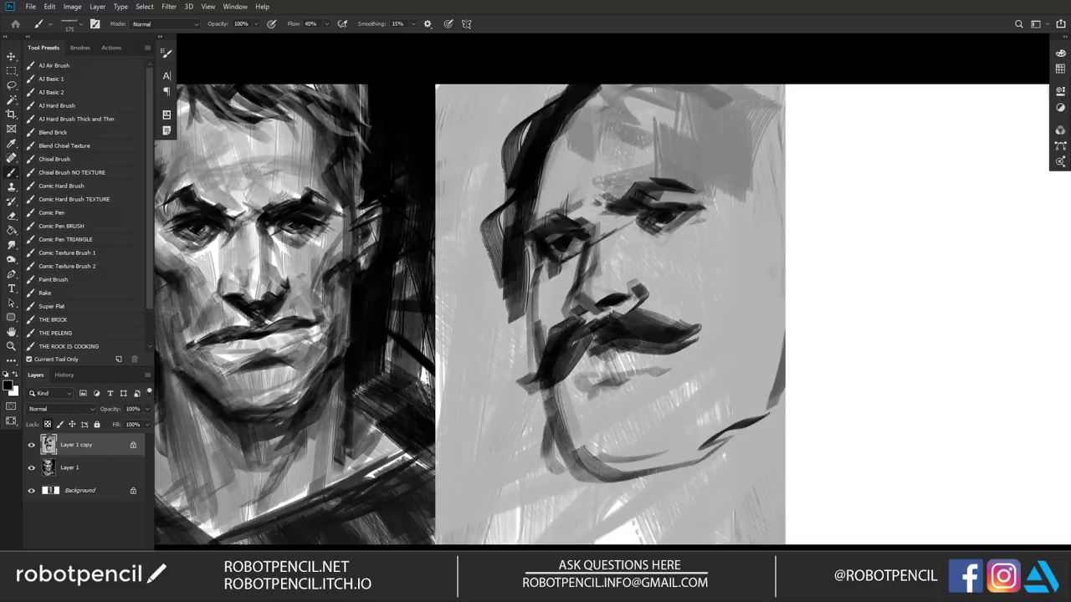
mouse_move(655, 198)
left_mouse_down()
mouse_move(632, 219)
mouse_move(604, 205)
mouse_move(693, 169)
mouse_move(704, 184)
left_mouse_up()
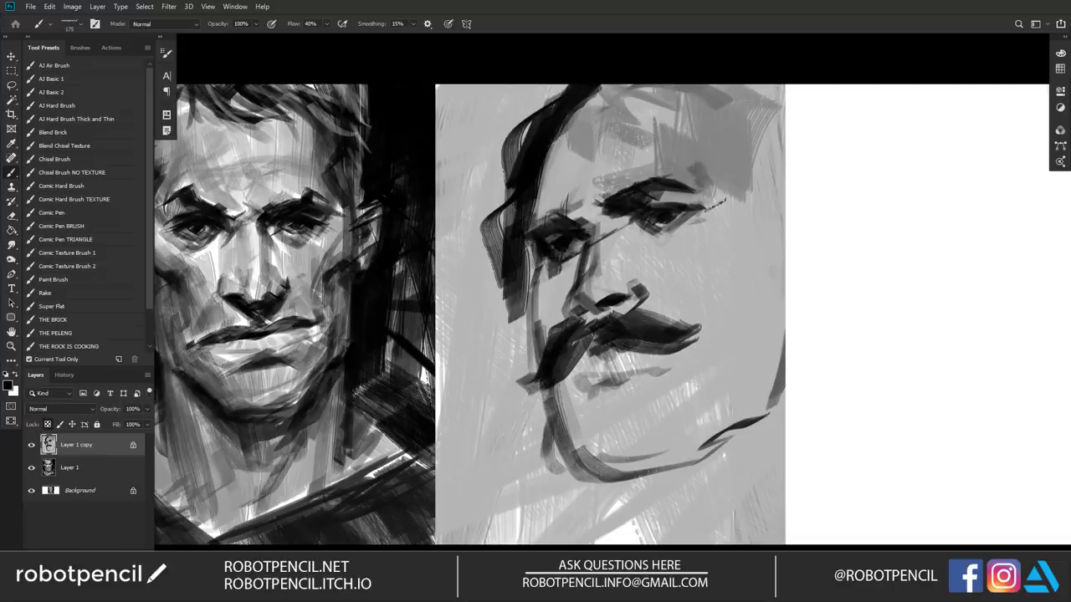
Step: Flip the canvas horizontally and block in mid-grey shading on the cheek beside the eye with a 400 px brush
key("ctrl+shift+h")
left_click_drag(676, 238, 674, 323)
left_click_drag(680, 280, 639, 189)
mouse_move(455, 132)
left_mouse_down()
mouse_move(440, 123)
mouse_move(466, 140)
left_mouse_up()
left_click(430, 153, "alt")
key("d")
key("bracketright")
key("bracketright")
mouse_move(401, 134)
left_mouse_down()
mouse_move(440, 178)
mouse_move(448, 165)
left_mouse_up()
left_click(425, 199, "alt")
mouse_move(405, 127)
left_mouse_down()
mouse_move(434, 151)
mouse_move(456, 199)
mouse_move(445, 200)
left_mouse_up()
left_click(495, 208, "alt")
left_click_drag(468, 149, 483, 191)
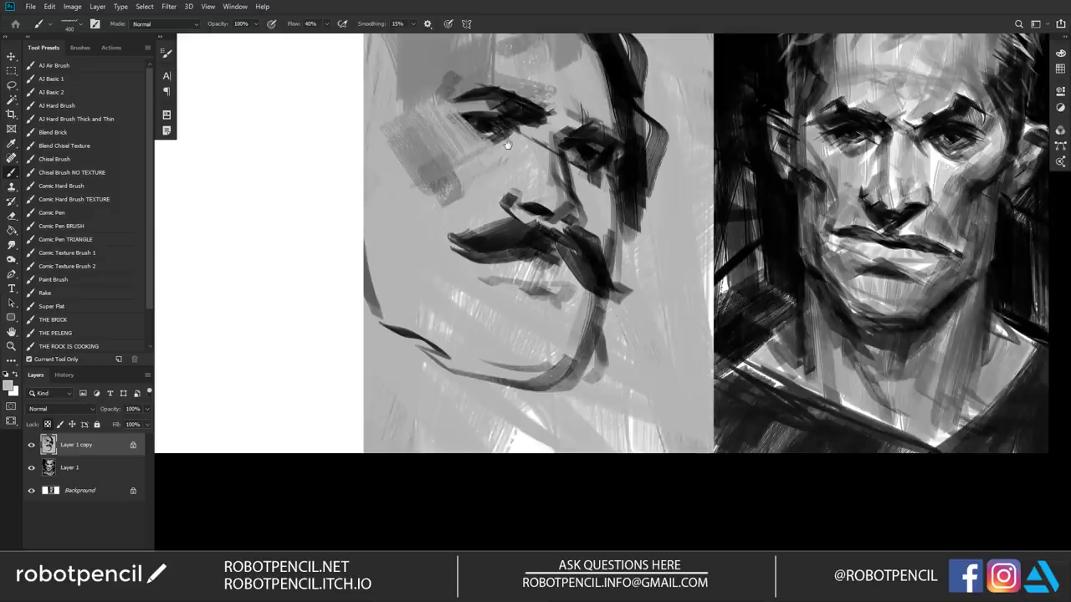
left_click_drag(507, 147, 523, 239)
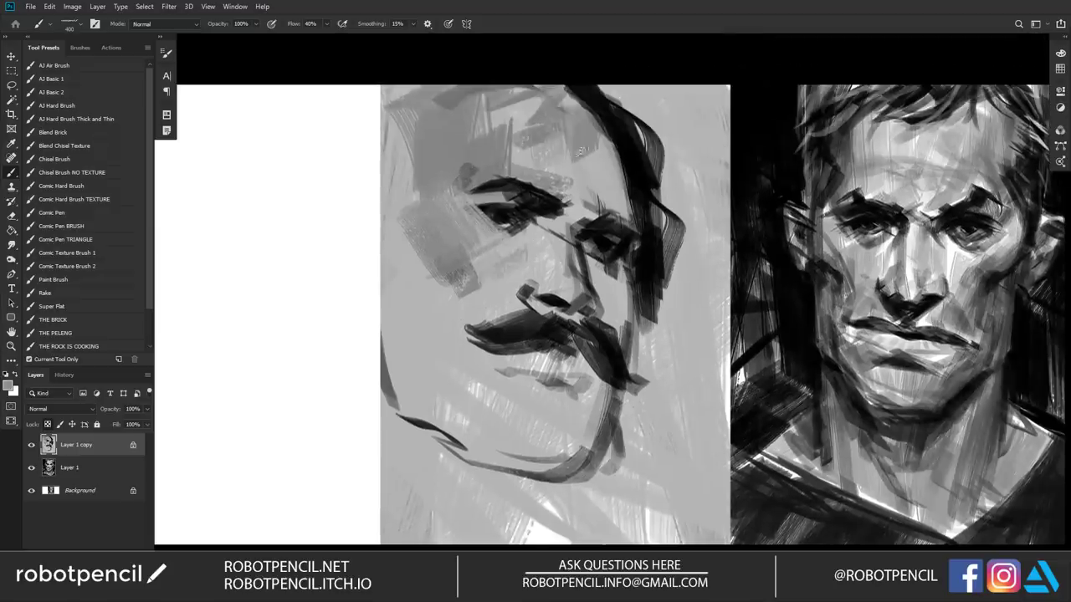
Step: Paint dark hair strokes along the hairline at the top of the forehead with a smaller brush
key("bracketleft")
mouse_move(559, 87)
left_mouse_down()
mouse_move(514, 107)
mouse_move(544, 115)
mouse_move(517, 122)
left_mouse_up()
left_click_drag(517, 99, 488, 110)
Step: Darken the brow and the shadow beneath the near eye, and touch up the far eye's corner with a 175 px brush
key("bracketleft")
key("bracketleft")
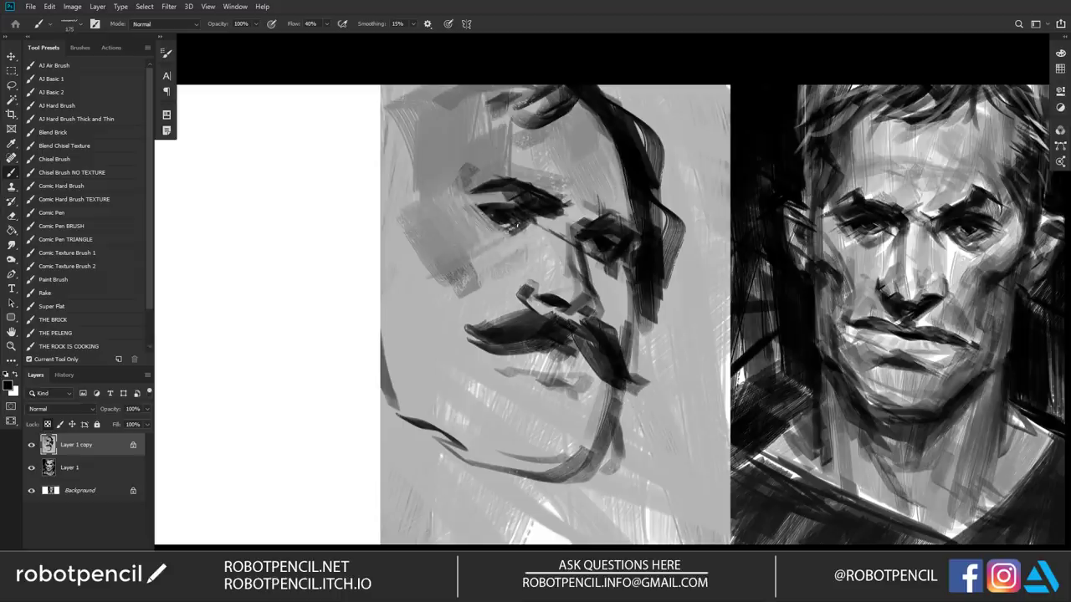
mouse_move(485, 243)
left_mouse_down()
mouse_move(502, 177)
mouse_move(524, 172)
mouse_move(535, 183)
left_mouse_up()
left_click_drag(625, 225, 642, 240)
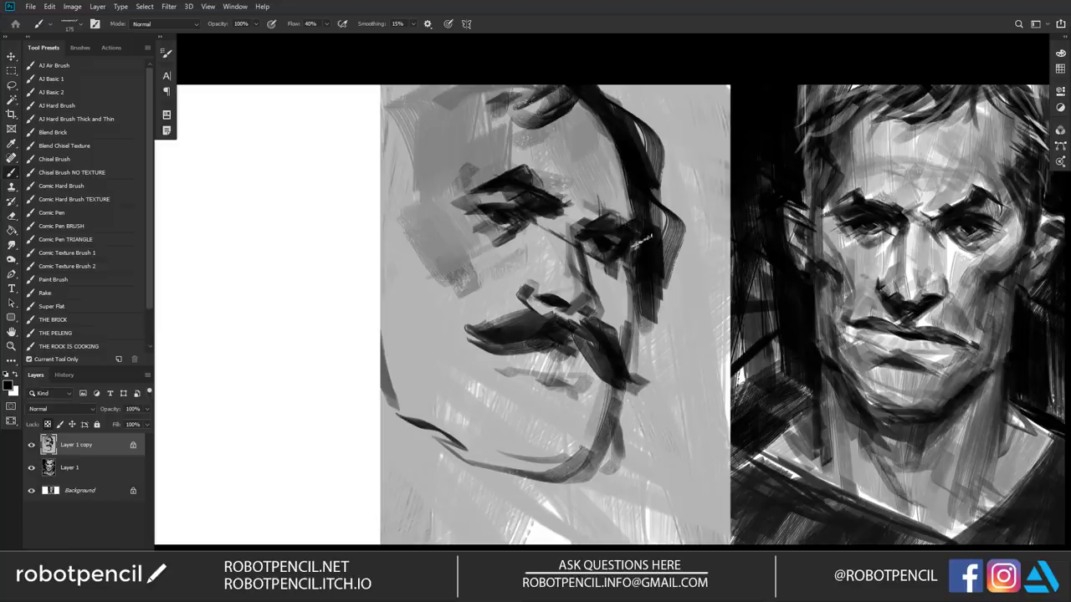
Step: Flip the canvas horizontally and paint sampled grey tones over the bridge and side of the nose
mouse_move(567, 329)
left_mouse_down()
mouse_move(577, 253)
mouse_move(565, 249)
left_mouse_up()
mouse_move(566, 203)
left_mouse_down()
mouse_move(559, 210)
mouse_move(575, 136)
mouse_move(646, 122)
left_mouse_up()
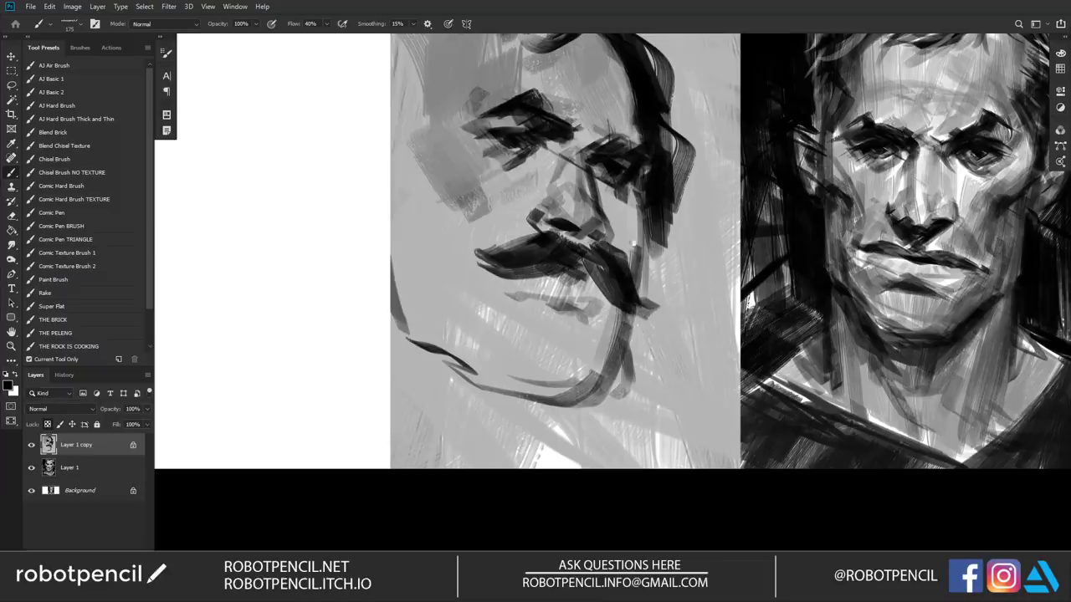
left_click_drag(598, 236, 594, 280)
key("F2")
left_click_drag(736, 280, 630, 261)
left_click_drag(417, 220, 421, 253)
left_click(418, 238, "alt")
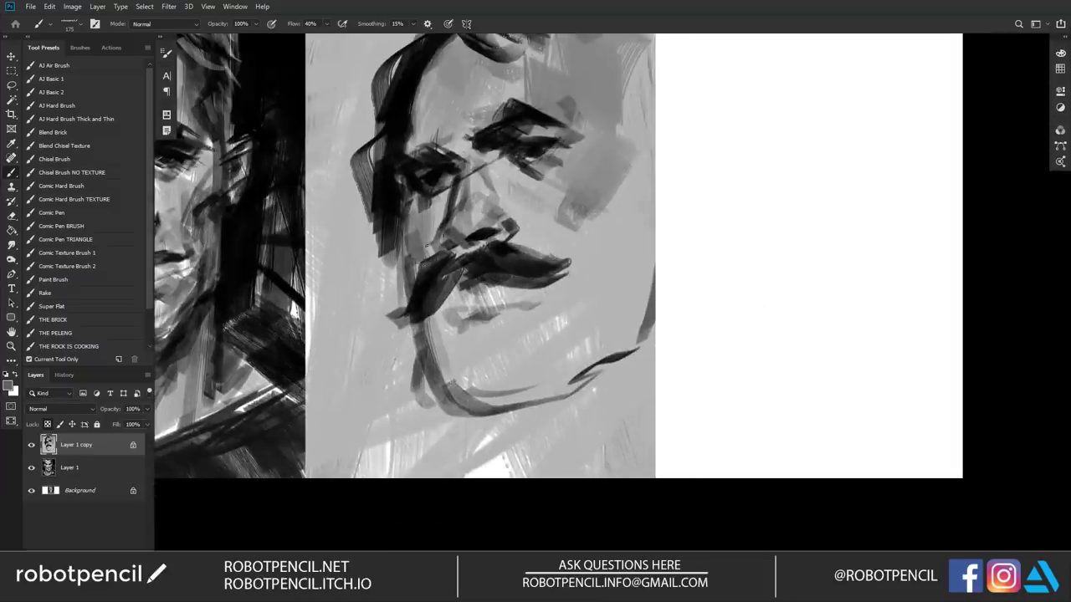
key("]")
key("]")
left_click_drag(485, 170, 480, 190)
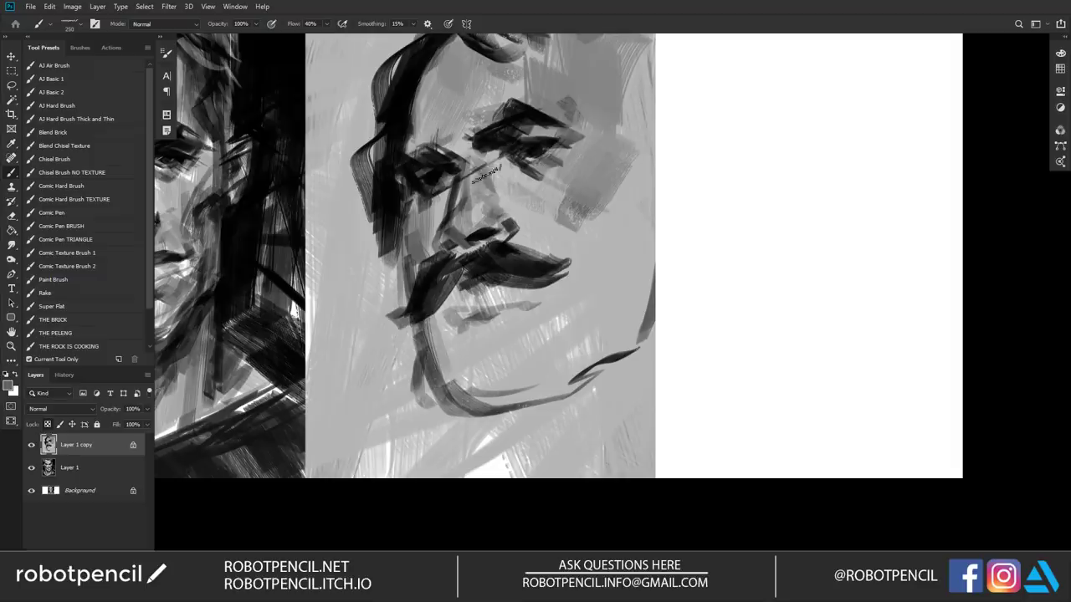
left_click_drag(475, 160, 471, 215)
left_click_drag(465, 166, 458, 205)
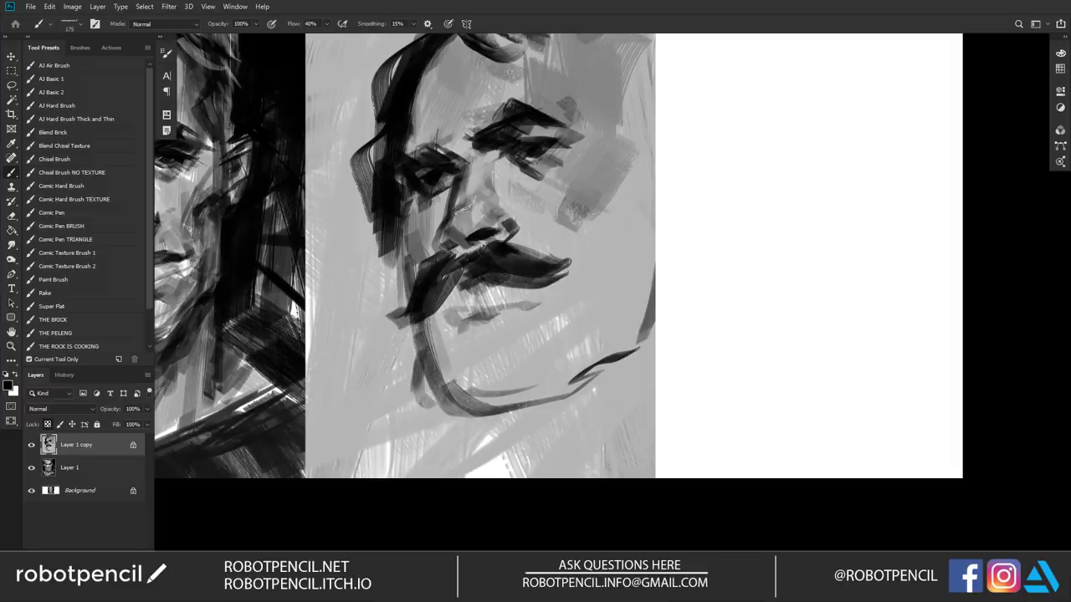
Step: Blend sampled greys down the nose bridge and shade the forehead beside the hairline with mid-grey
left_click(478, 171, "alt")
left_click_drag(473, 169, 473, 208)
left_click_drag(573, 196, 610, 238)
key("bracketright")
left_click(461, 186, "alt")
key("d")
mouse_move(499, 145)
left_mouse_down()
mouse_move(503, 177)
mouse_move(507, 135)
left_mouse_up()
left_click(504, 154, "alt")
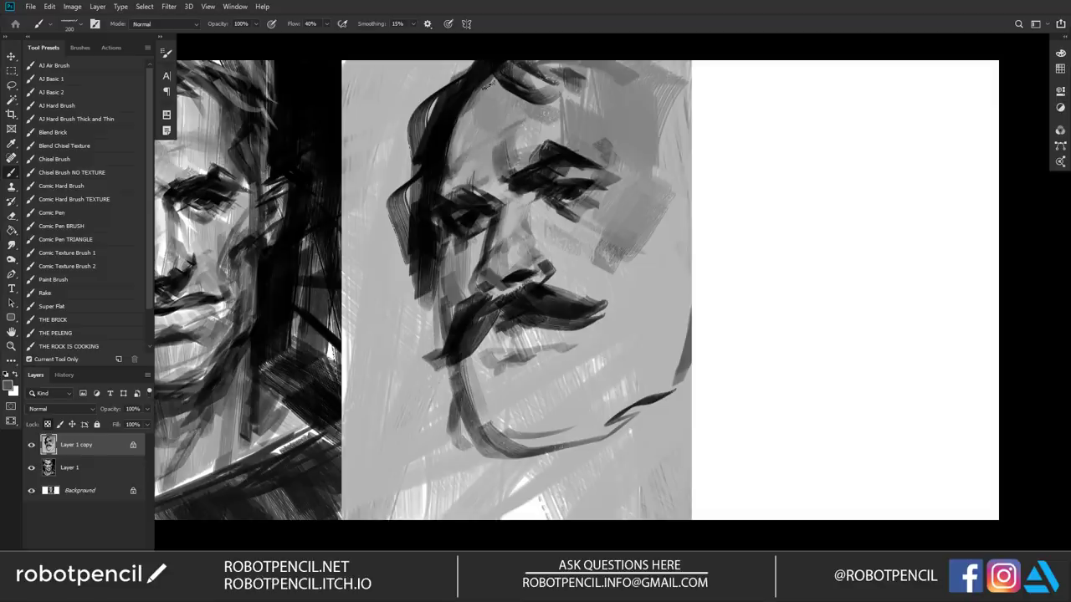
Step: Block in mid-grey shading on the cheek beneath the near eye, beside the nose
key("bracketright")
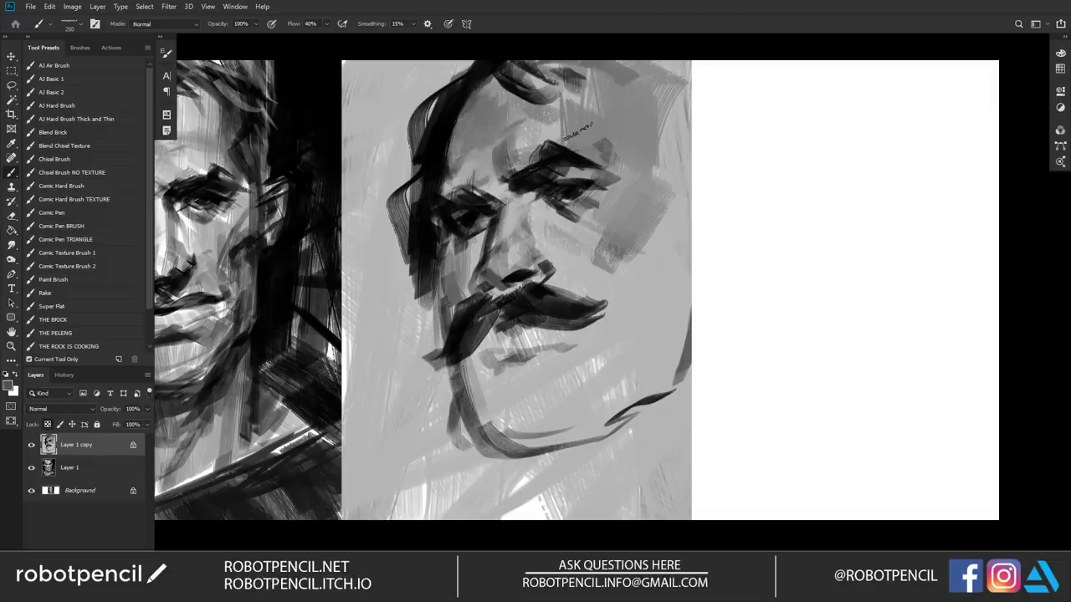
mouse_move(537, 217)
left_mouse_down()
mouse_move(556, 223)
mouse_move(562, 238)
mouse_move(549, 241)
mouse_move(565, 274)
left_mouse_up()
key("bracketleft")
left_click_drag(577, 238, 578, 289)
mouse_move(593, 239)
left_mouse_down()
mouse_move(595, 281)
mouse_move(598, 210)
left_mouse_up()
Step: Shade the chin and lower jaw beneath the moustache in mid-grey, enlarging the brush to 500 px
left_click_drag(478, 269, 481, 335)
left_click_drag(477, 292, 480, 342)
left_click_drag(484, 261, 507, 336)
left_click(492, 306, "alt")
left_click_drag(517, 283, 517, 331)
key("bracketright")
key("bracketright")
key("bracketright")
key("bracketright")
mouse_move(550, 274)
left_mouse_down()
mouse_move(571, 291)
mouse_move(554, 325)
left_mouse_up()
mouse_move(572, 276)
left_mouse_down()
mouse_move(572, 325)
mouse_move(606, 346)
mouse_move(640, 345)
left_mouse_up()
key("d")
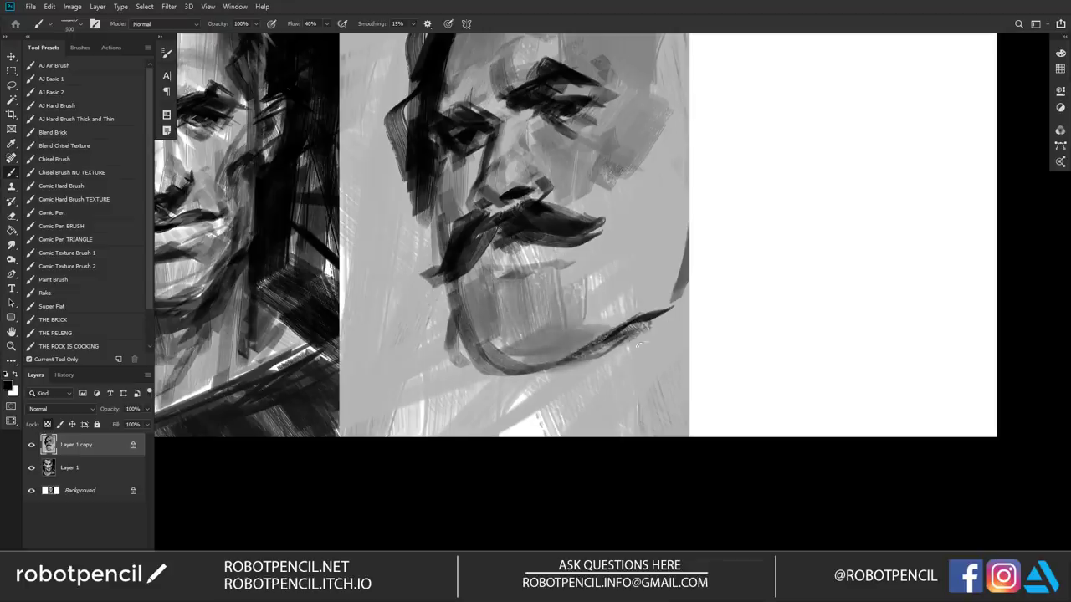
Step: Paint the black jacket with broad textured strokes across both shoulders, leaving a light collar below the chin
mouse_move(538, 401)
left_mouse_down()
mouse_move(544, 435)
mouse_move(527, 378)
mouse_move(448, 435)
mouse_move(406, 447)
left_mouse_up()
mouse_move(542, 378)
left_mouse_down()
mouse_move(459, 359)
mouse_move(473, 384)
mouse_move(471, 363)
mouse_move(402, 410)
mouse_move(375, 435)
left_mouse_up()
mouse_move(413, 398)
left_mouse_down()
mouse_move(404, 447)
mouse_move(431, 410)
mouse_move(469, 393)
mouse_move(490, 452)
mouse_move(514, 398)
mouse_move(549, 425)
mouse_move(555, 406)
left_mouse_up()
mouse_move(556, 407)
left_mouse_down()
mouse_move(602, 391)
mouse_move(594, 375)
mouse_move(721, 319)
mouse_move(555, 427)
mouse_move(556, 456)
mouse_move(571, 469)
mouse_move(627, 422)
mouse_move(665, 431)
left_mouse_up()
left_click_drag(676, 326, 700, 450)
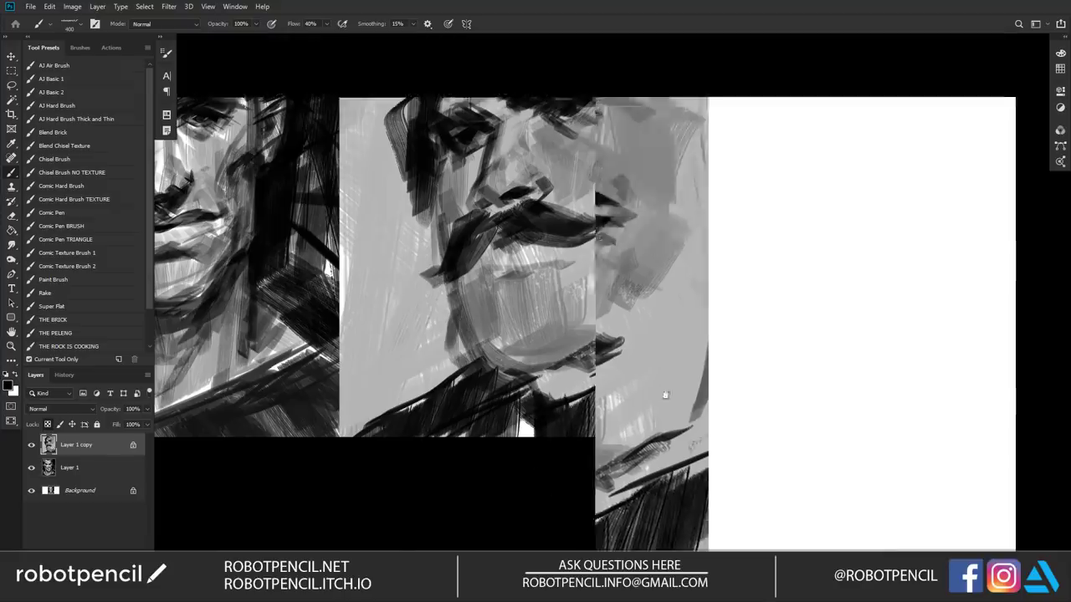
Step: Flip the canvas horizontally and shade the outer cheek and jaw in mid-grey with a 400 px brush
key("ctrl+shift+h")
left_click_drag(419, 439, 392, 358)
left_click_drag(474, 176, 634, 237)
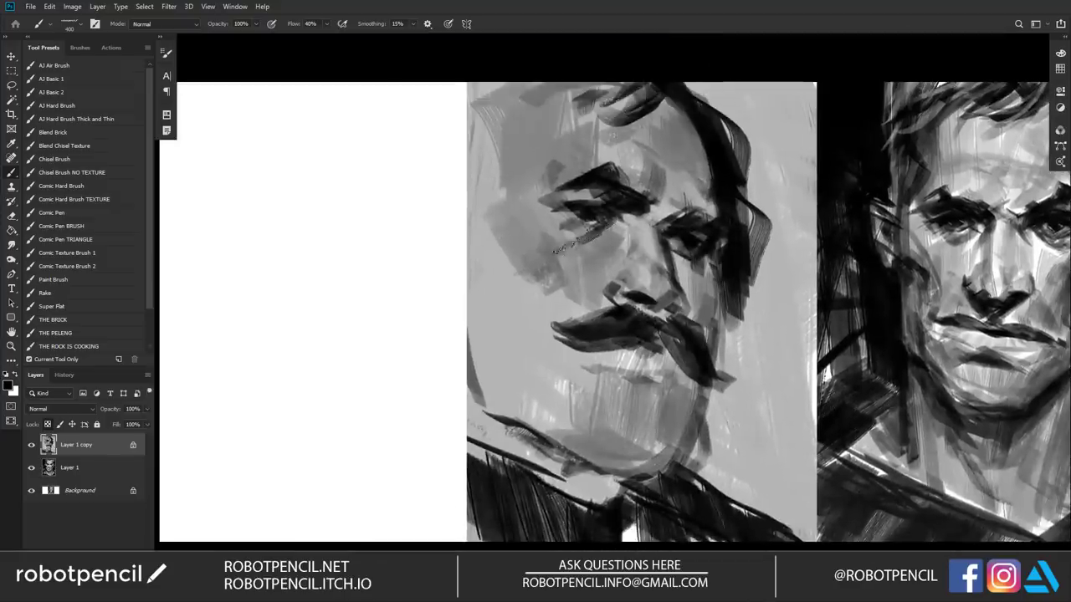
mouse_move(466, 291)
left_mouse_down()
mouse_move(486, 352)
mouse_move(480, 375)
mouse_move(495, 328)
mouse_move(520, 308)
mouse_move(488, 194)
left_mouse_up()
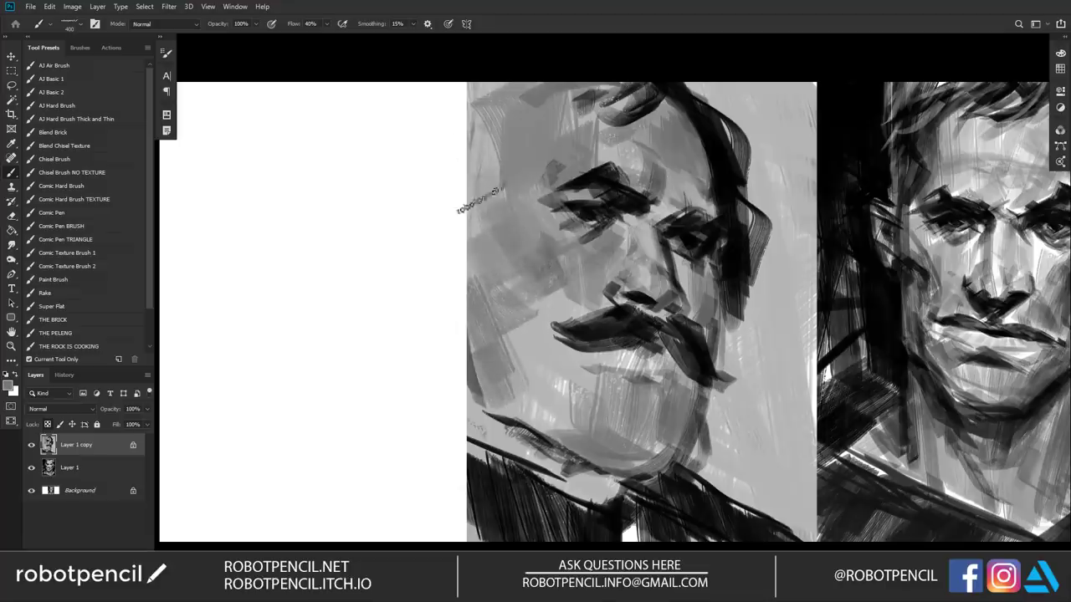
Step: Add texture to the outer cheek and paint black hair over the near temple in the panel's upper corner
key("d")
mouse_move(505, 266)
left_mouse_down()
mouse_move(542, 284)
mouse_move(500, 239)
mouse_move(519, 243)
mouse_move(525, 311)
left_mouse_up()
key("d")
left_click_drag(482, 220, 518, 308)
key("[")
mouse_move(539, 78)
left_mouse_down()
mouse_move(556, 94)
mouse_move(502, 126)
mouse_move(518, 94)
mouse_move(465, 133)
mouse_move(489, 171)
mouse_move(519, 126)
left_mouse_up()
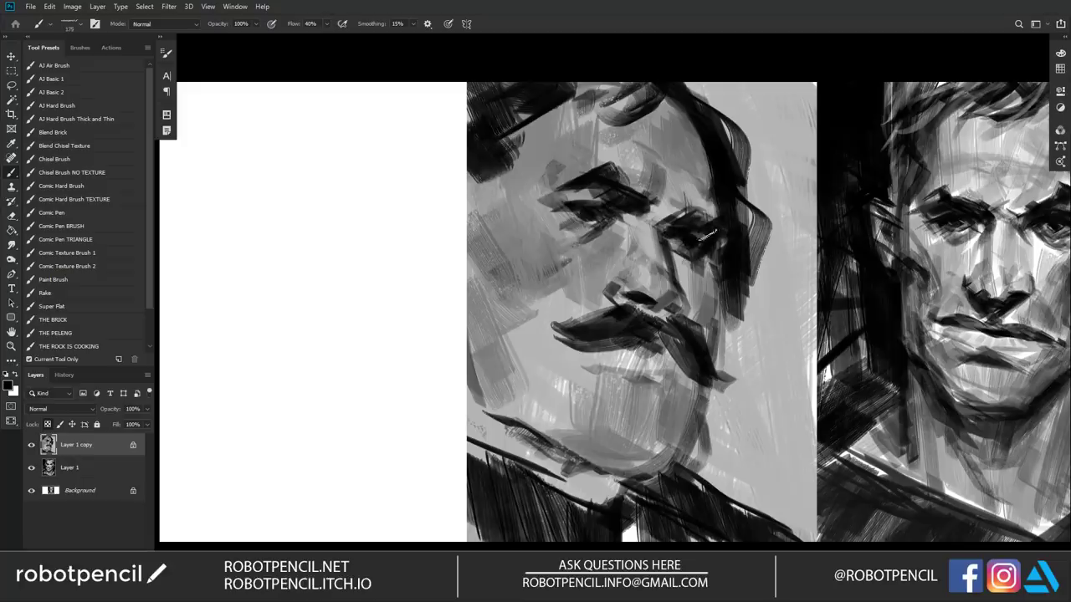
Step: Flip the canvas horizontally and refine the far hairline and forehead edge with sampled tones and a 175 px brush
key("ctrl+shift+h")
left_click_drag(645, 219, 532, 209)
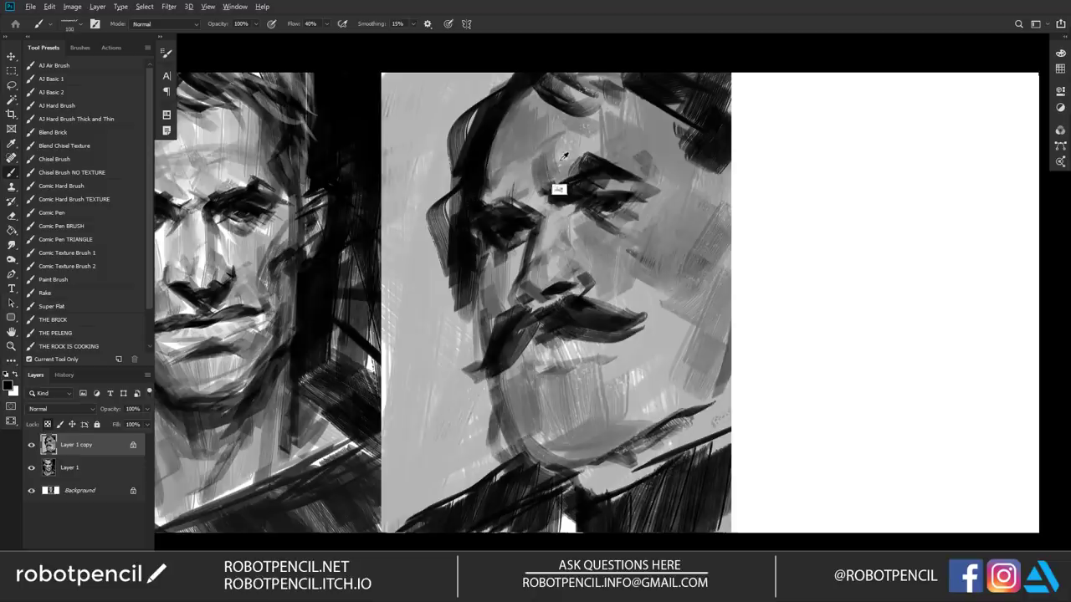
left_click(542, 170, "alt")
left_click(528, 170, "alt")
left_click(495, 122, "alt")
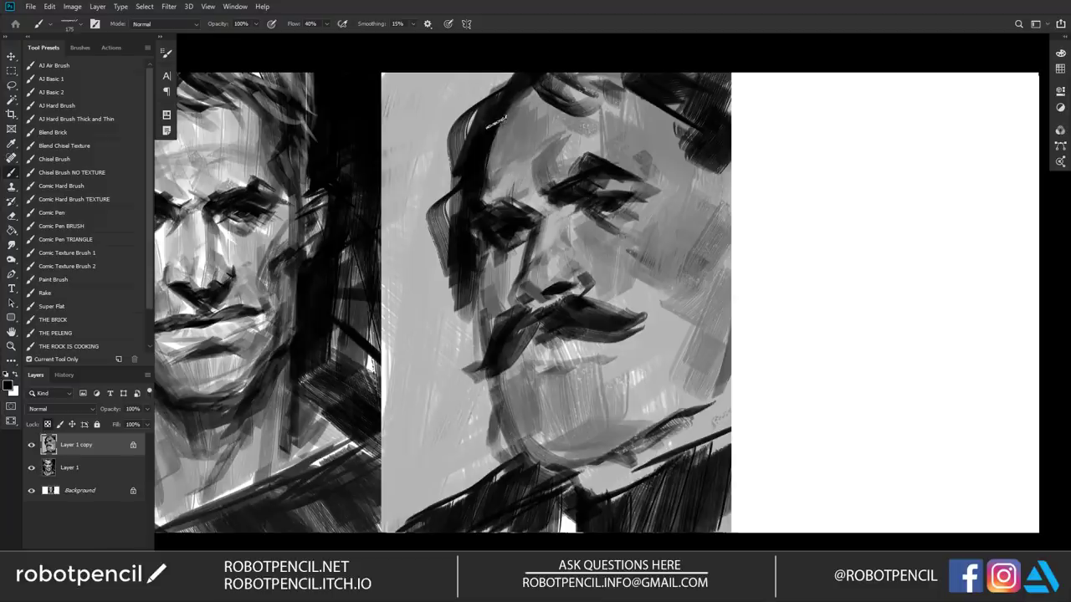
left_click_drag(490, 129, 484, 177)
left_click(501, 169, "alt")
left_click_drag(623, 229, 617, 189)
left_click(492, 136, "alt")
left_click_drag(495, 128, 503, 159)
key("bracketright")
key("bracketright")
left_click(506, 167, "alt")
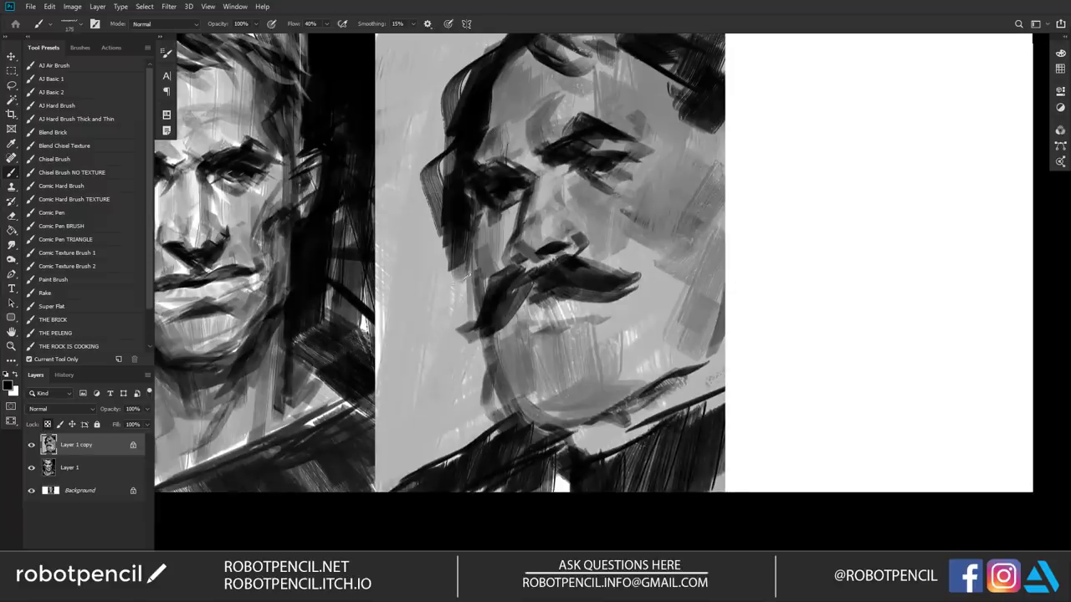
Step: Extend the black hair down both sides of the face towards the shoulders with a much larger brush
mouse_move(466, 246)
left_mouse_down()
mouse_move(472, 286)
mouse_move(456, 298)
mouse_move(481, 395)
left_mouse_up()
key("bracketright")
key("bracketright")
key("bracketright")
key("bracketright")
key("bracketright")
mouse_move(478, 328)
left_mouse_down()
mouse_move(494, 404)
mouse_move(465, 439)
left_mouse_up()
left_click_drag(462, 321, 461, 451)
mouse_move(460, 356)
left_mouse_down()
mouse_move(462, 431)
mouse_move(456, 326)
mouse_move(459, 444)
mouse_move(496, 462)
left_mouse_up()
left_click_drag(463, 381, 458, 498)
mouse_move(709, 130)
left_mouse_down()
mouse_move(727, 205)
mouse_move(737, 145)
mouse_move(744, 256)
mouse_move(725, 162)
mouse_move(725, 368)
left_mouse_up()
Step: Flip the canvas horizontally and fill the near side of the head with black hair down to the shoulder
key("F2")
mouse_move(383, 282)
left_mouse_down()
mouse_move(532, 269)
mouse_move(519, 282)
left_mouse_up()
key("bracketleft")
mouse_move(526, 119)
left_mouse_down()
mouse_move(515, 318)
mouse_move(514, 159)
mouse_move(532, 172)
mouse_move(519, 168)
left_mouse_up()
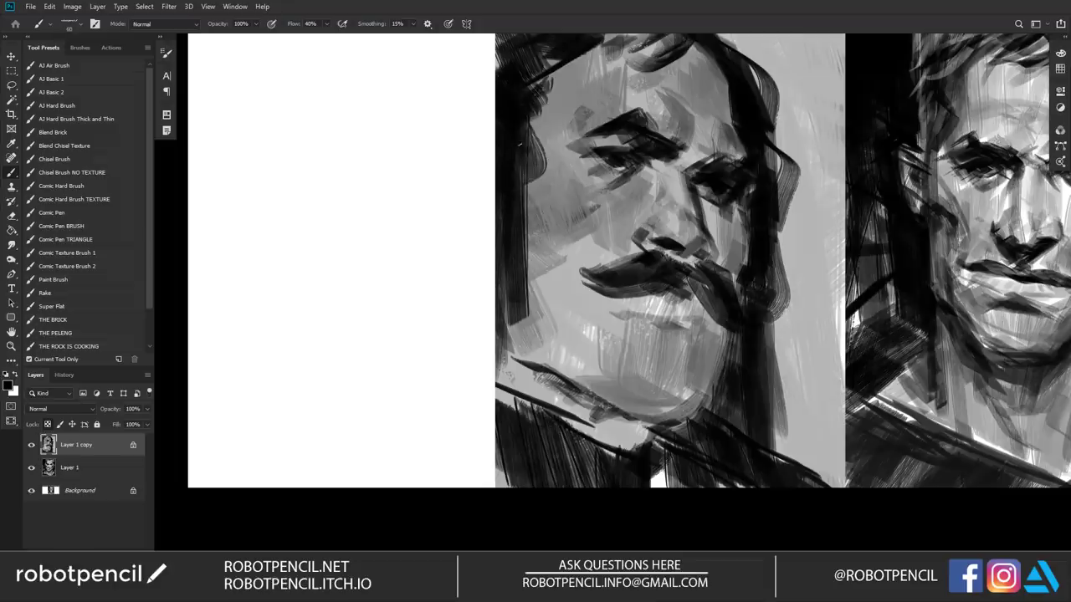
mouse_move(528, 87)
left_mouse_down()
mouse_move(539, 148)
mouse_move(507, 334)
mouse_move(513, 320)
mouse_move(548, 448)
mouse_move(502, 284)
mouse_move(512, 410)
left_mouse_up()
mouse_move(506, 293)
left_mouse_down()
mouse_move(532, 431)
mouse_move(502, 481)
mouse_move(500, 218)
mouse_move(540, 401)
left_mouse_up()
mouse_move(743, 428)
left_mouse_down()
mouse_move(731, 382)
mouse_move(614, 371)
mouse_move(614, 390)
left_mouse_up()
Step: Paint thin white rim highlights along the far forehead edge and beside the far eye, undoing stray strokes
key("x")
left_click_drag(608, 74, 632, 116)
key("ctrl+z")
key("bracketleft")
key("bracketleft")
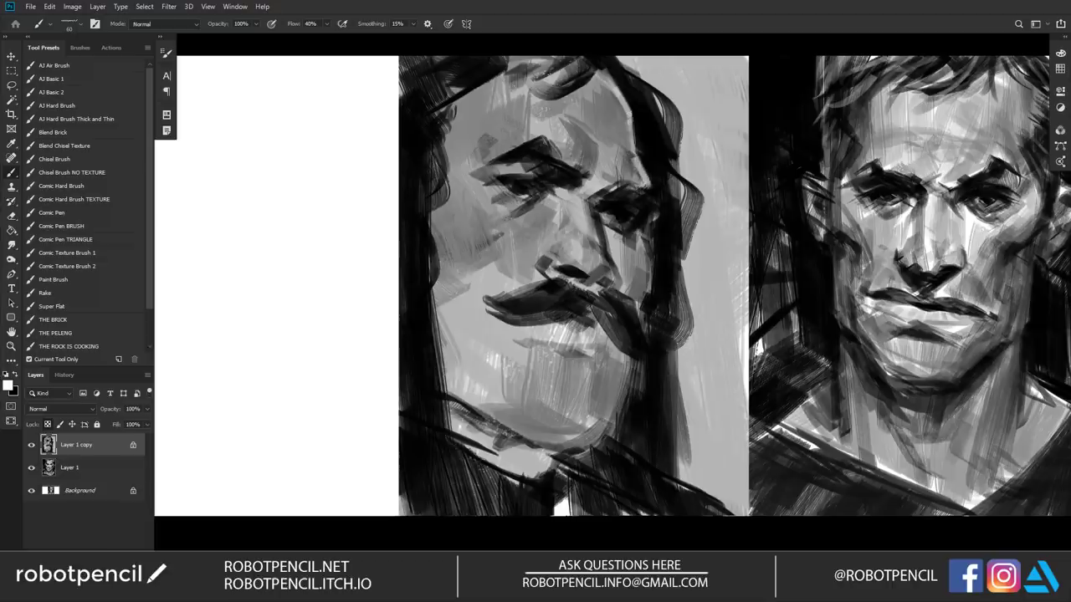
left_click_drag(643, 185, 642, 163)
key("ctrl+z")
key("d")
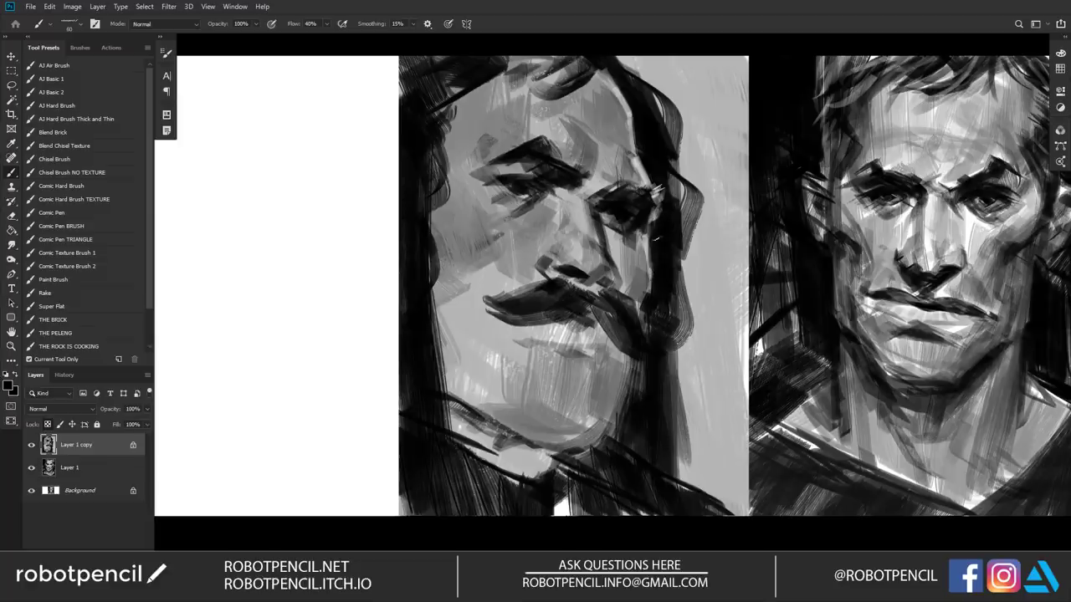
Step: Add white rim highlights along the far cheek, the chin's edge and the collar line with a 70 px brush
left_click_drag(642, 240, 638, 327)
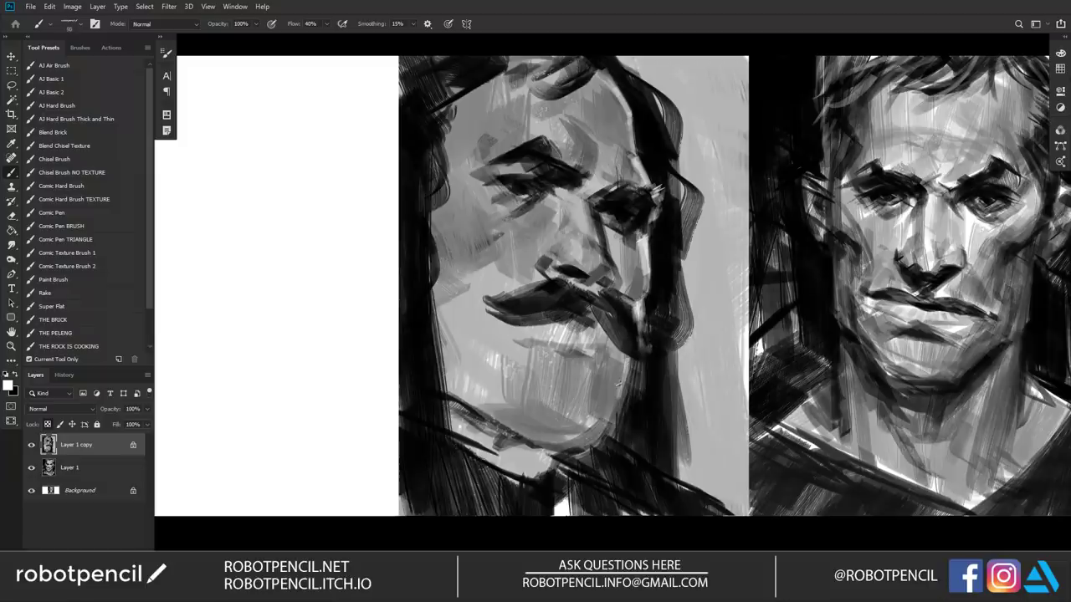
mouse_move(619, 381)
left_mouse_down()
mouse_move(597, 440)
mouse_move(596, 328)
mouse_move(560, 327)
mouse_move(580, 356)
mouse_move(574, 350)
mouse_move(670, 404)
left_mouse_up()
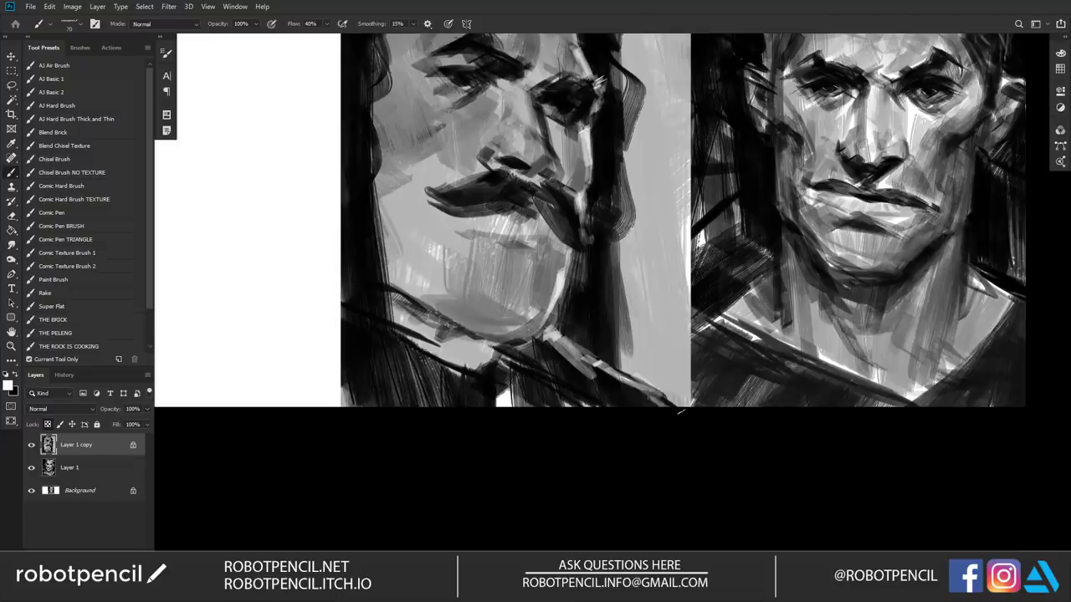
left_click_drag(604, 192, 633, 290)
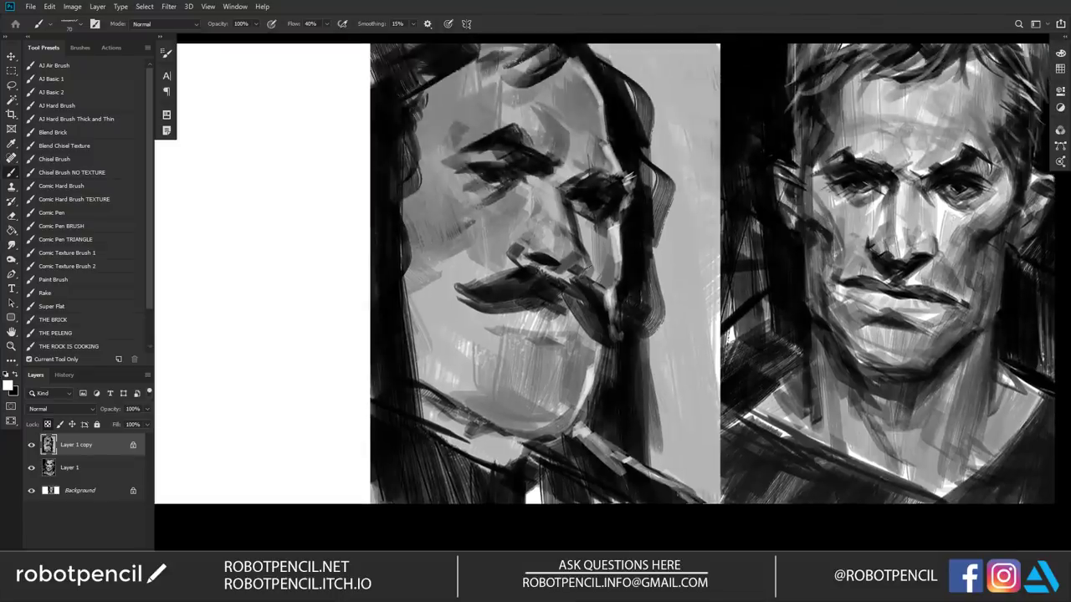
Step: Flip the canvas horizontally and darken the near eye beneath the brow with a 60 px brush
key("ctrl+f")
left_click_drag(627, 253, 623, 220)
key("x")
key("x")
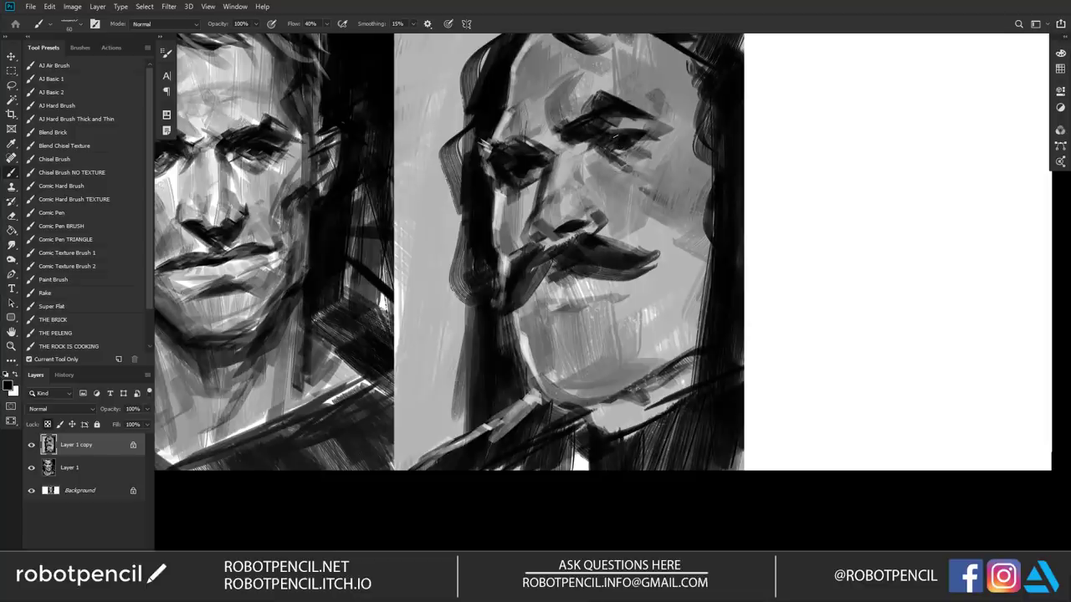
left_click_drag(638, 132, 652, 137)
left_click_drag(601, 131, 648, 132)
Step: Flip the canvas back and paint a darker grey plane down the near cheek with a 150 px brush
key("bracketright")
key("bracketright")
key("bracketright")
key("bracketright")
key("bracketright")
key("bracketright")
key("ctrl+shift+h")
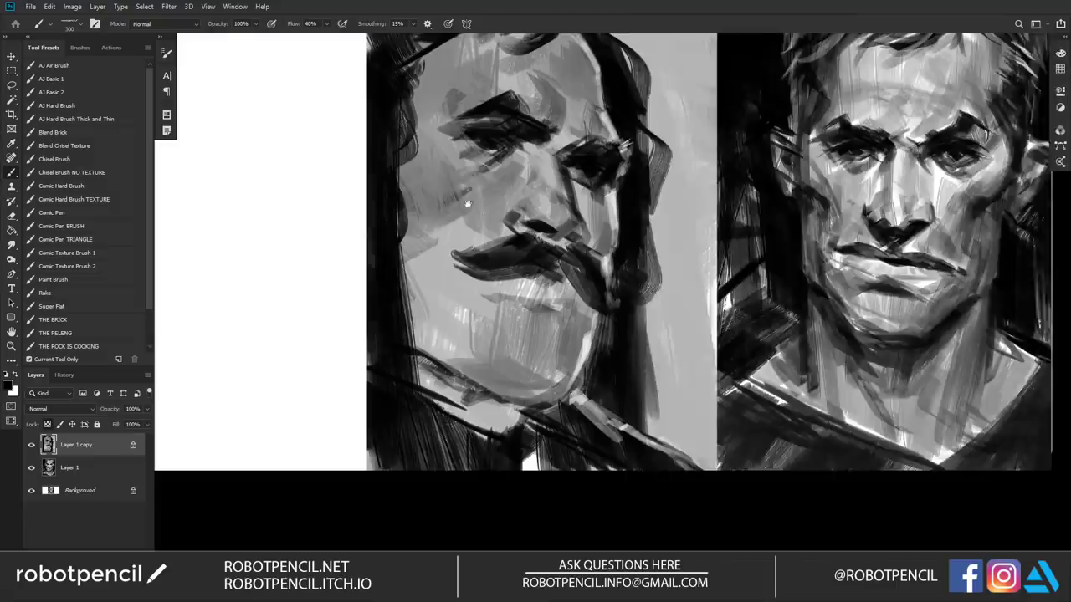
left_click_drag(466, 171, 494, 222)
key("bracketleft")
key("bracketleft")
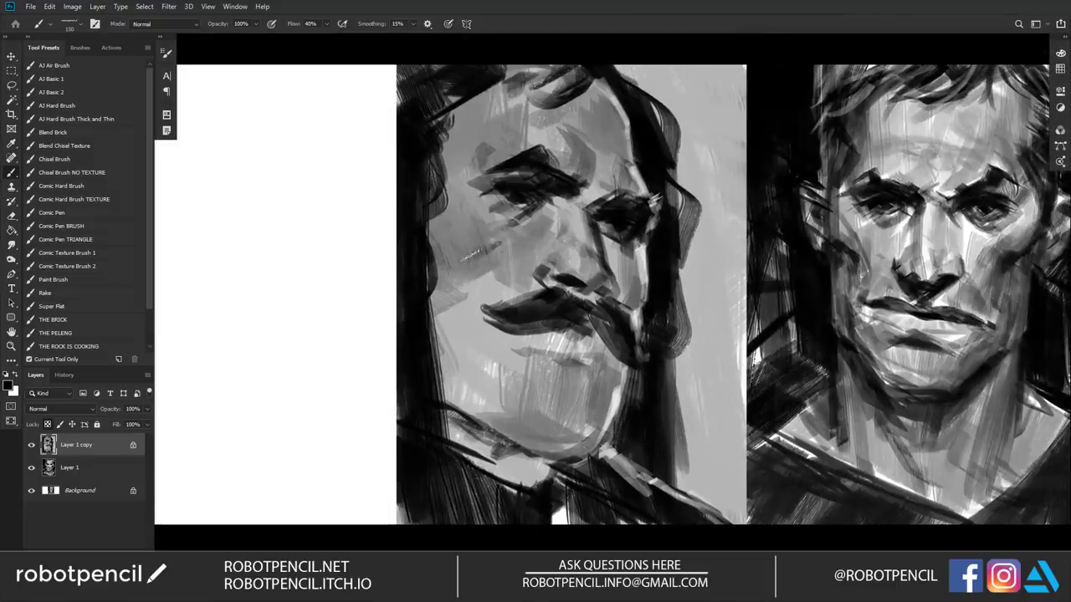
left_click_drag(451, 274, 473, 343)
left_click(460, 285, "alt")
mouse_move(459, 274)
left_mouse_down()
mouse_move(478, 344)
mouse_move(482, 332)
mouse_move(477, 368)
left_mouse_up()
Step: Soften the near cheek's shading towards the jaw with a broad 400 px grey stroke
key("bracketright")
key("bracketright")
key("bracketright")
key("bracketright")
key("bracketright")
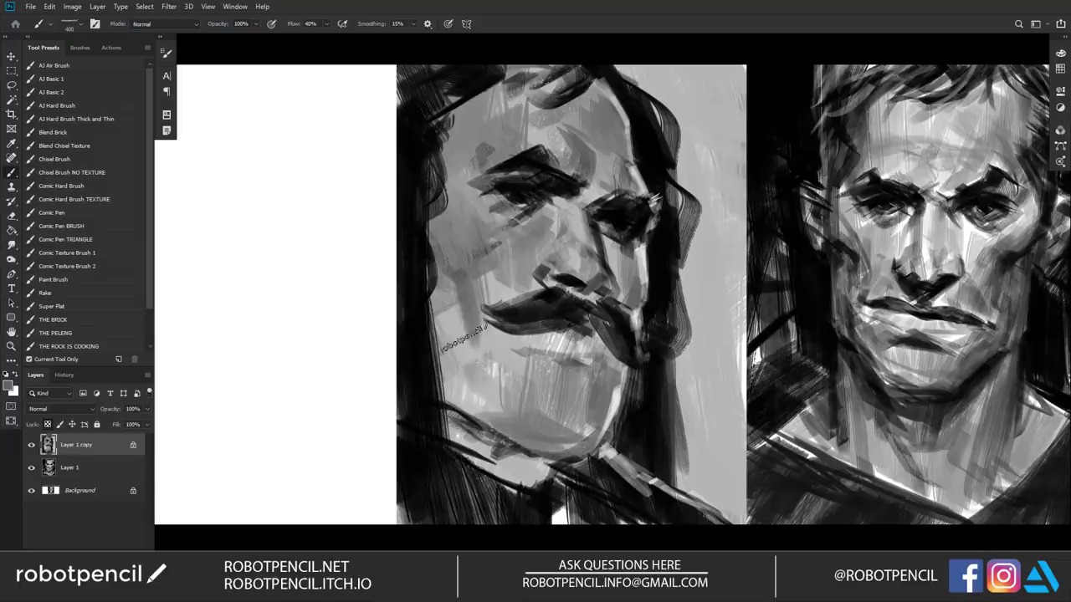
left_click_drag(462, 322, 470, 364)
key("bracketleft")
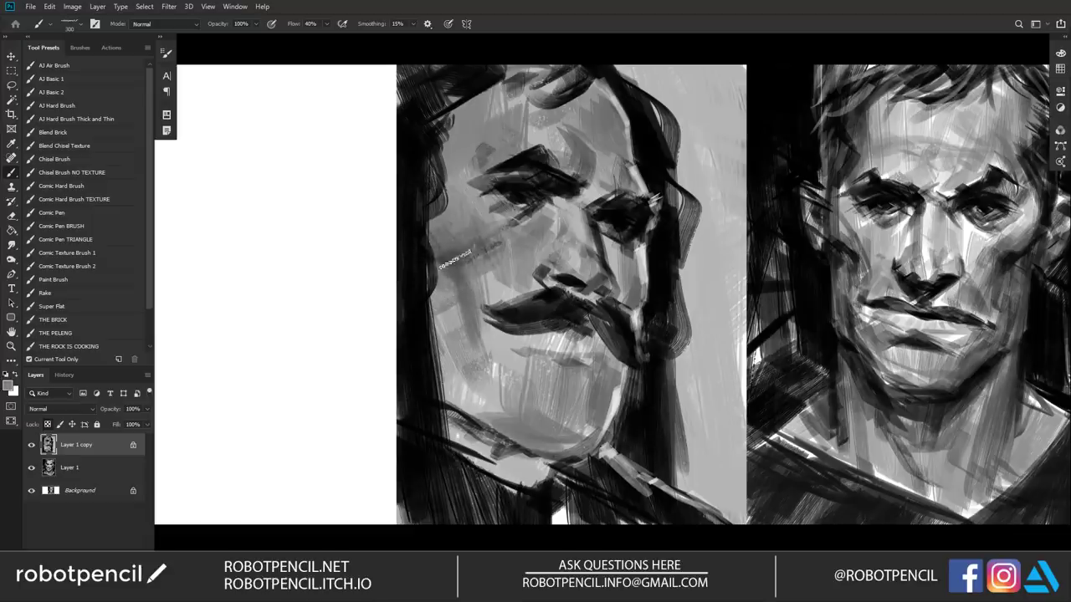
Step: Flip the canvas horizontally and smooth the forehead with sampled grey, using a 200 px brush
left_click_drag(566, 203, 561, 223)
key("ctrl+f")
mouse_move(599, 192)
left_mouse_down()
mouse_move(586, 138)
mouse_move(574, 155)
mouse_move(596, 103)
left_mouse_up()
key("d")
key("bracketleft")
key("bracketleft")
left_click(563, 157, "alt")
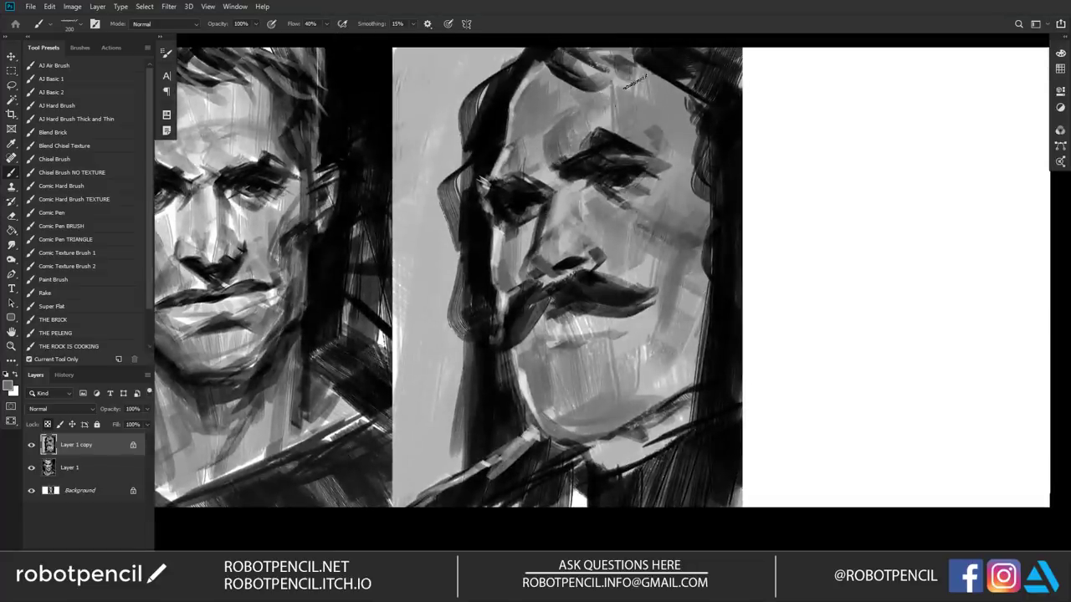
scroll(602, 88, "up", 2)
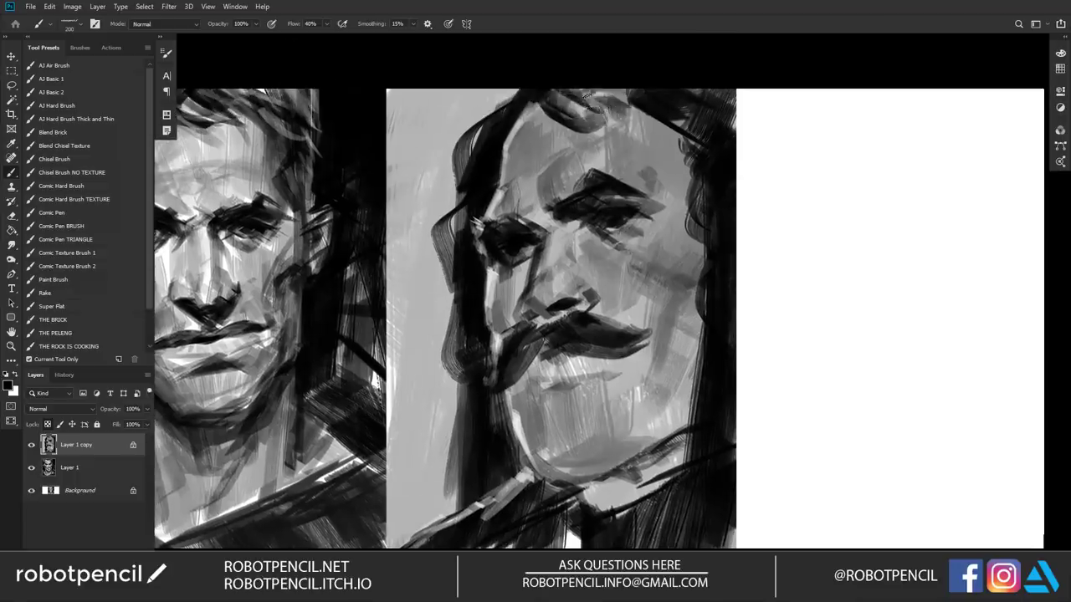
Step: Paint black locks above the forehead and loose wavy strands down the far side of the head
left_click_drag(584, 89, 632, 113)
left_click_drag(629, 93, 650, 116)
key("bracketright")
key("bracketright")
mouse_move(525, 94)
left_mouse_down()
mouse_move(451, 109)
mouse_move(458, 199)
left_mouse_up()
mouse_move(459, 156)
left_mouse_down()
mouse_move(452, 226)
mouse_move(427, 201)
mouse_move(422, 226)
mouse_move(411, 222)
mouse_move(435, 249)
mouse_move(452, 376)
mouse_move(427, 284)
mouse_move(457, 339)
left_mouse_up()
left_click_drag(439, 299, 460, 358)
left_click_drag(474, 442, 488, 285)
key("bracketright")
mouse_move(474, 207)
left_mouse_down()
mouse_move(470, 251)
mouse_move(440, 313)
left_mouse_up()
mouse_move(470, 238)
left_mouse_down()
mouse_move(432, 312)
mouse_move(470, 350)
left_mouse_up()
left_click_drag(572, 124, 587, 228)
Step: Paint black hair strands over the near temple and upper corner with a smaller brush
key("bracketleft")
mouse_move(721, 104)
left_mouse_down()
mouse_move(693, 177)
mouse_move(728, 207)
left_mouse_up()
left_click_drag(733, 122, 719, 196)
left_click_drag(729, 85, 701, 107)
mouse_move(721, 67)
left_mouse_down()
mouse_move(689, 90)
mouse_move(659, 76)
mouse_move(645, 83)
mouse_move(701, 77)
mouse_move(690, 82)
left_mouse_up()
Step: Shade the near temple and the outer cheek beside the hair with a 200 px brush
key("bracketright")
key("bracketright")
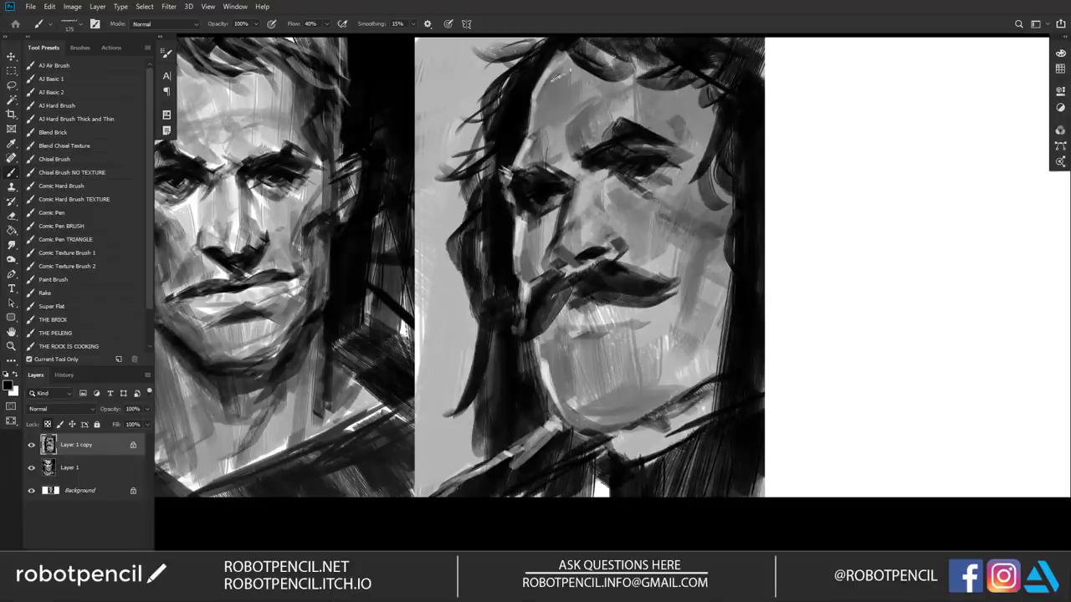
key("bracketright")
left_click_drag(694, 97, 676, 132)
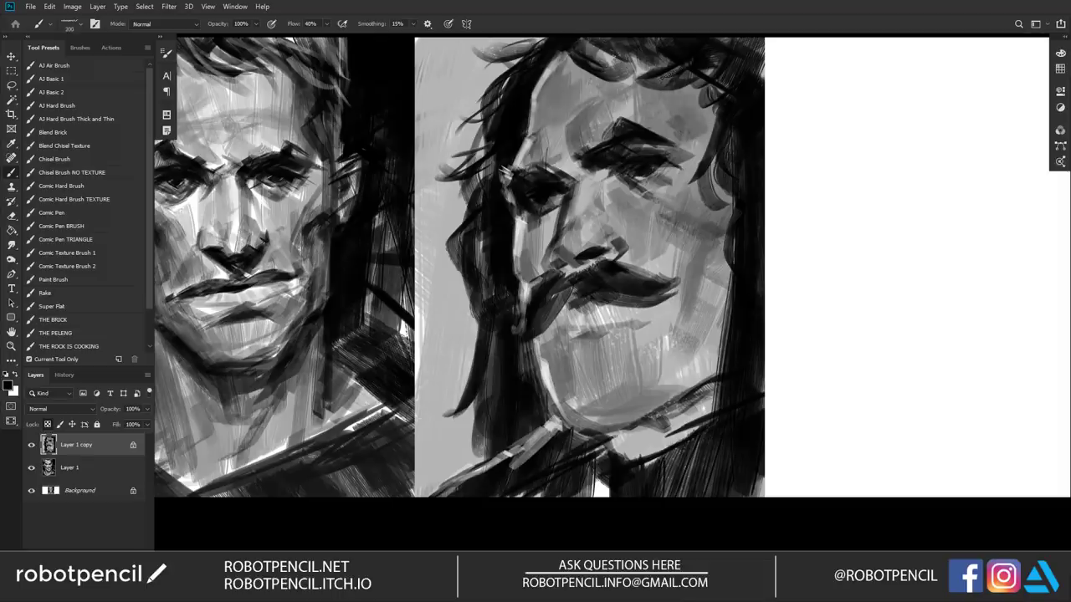
left_click_drag(707, 243, 716, 322)
Step: Darken the neck and collar under the near jaw with a 300 px brush, then reduce the brush to 200 px
key("bracketright")
key("bracketright")
left_click_drag(724, 370, 642, 442)
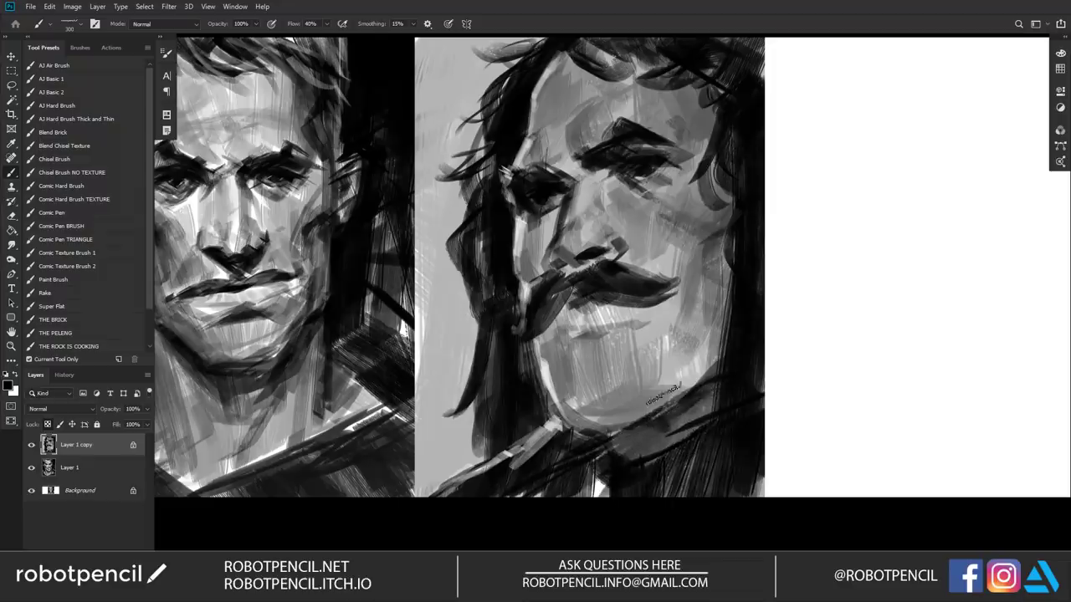
key("bracketleft")
key("bracketleft")
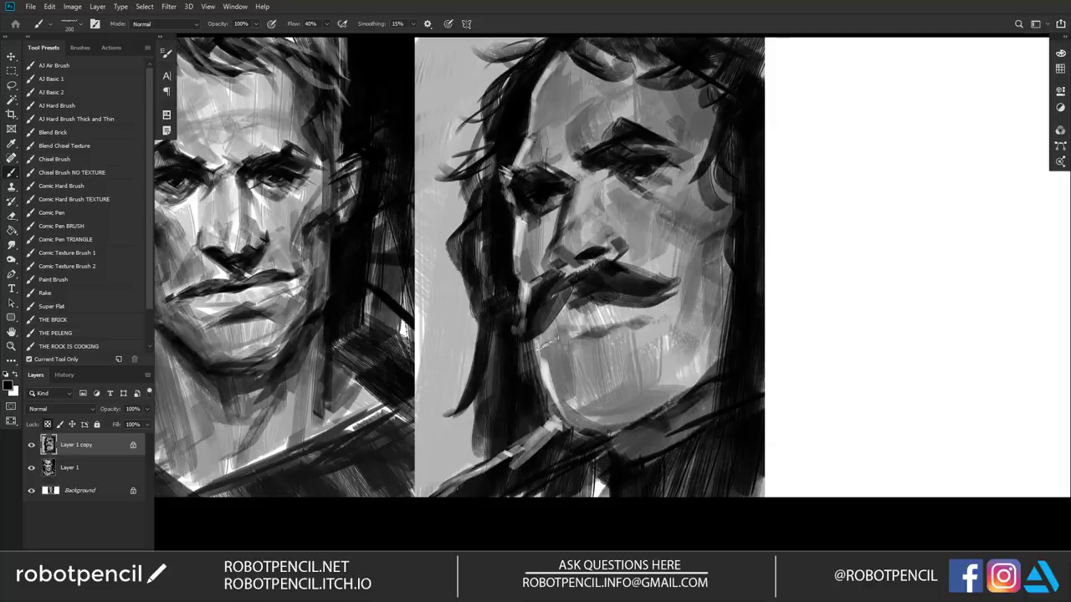
Step: Blend the chin and lower jaw with sampled gray strokes, and switch to the full-screen view without the interface
mouse_move(546, 352)
left_mouse_down()
mouse_move(552, 337)
mouse_move(560, 395)
mouse_move(598, 415)
mouse_move(578, 370)
mouse_move(636, 376)
mouse_move(665, 335)
mouse_move(711, 335)
mouse_move(703, 394)
mouse_move(641, 415)
mouse_move(612, 409)
left_mouse_up()
left_click(564, 425, "alt")
left_click_drag(611, 358, 619, 393)
mouse_move(637, 390)
left_mouse_down()
mouse_move(653, 363)
mouse_move(660, 381)
left_mouse_up()
key("f")
Step: Refine the near eye and far nostril, and brighten the far edge of the nose bridge
mouse_move(639, 269)
left_mouse_down()
mouse_move(646, 218)
mouse_move(649, 227)
left_mouse_up()
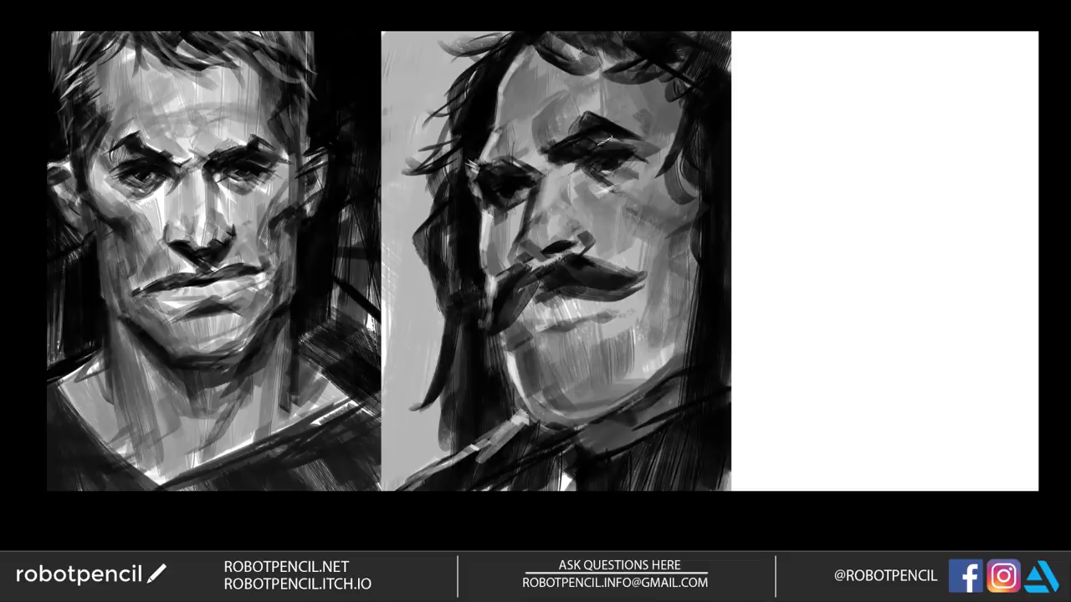
left_click_drag(638, 159, 651, 152)
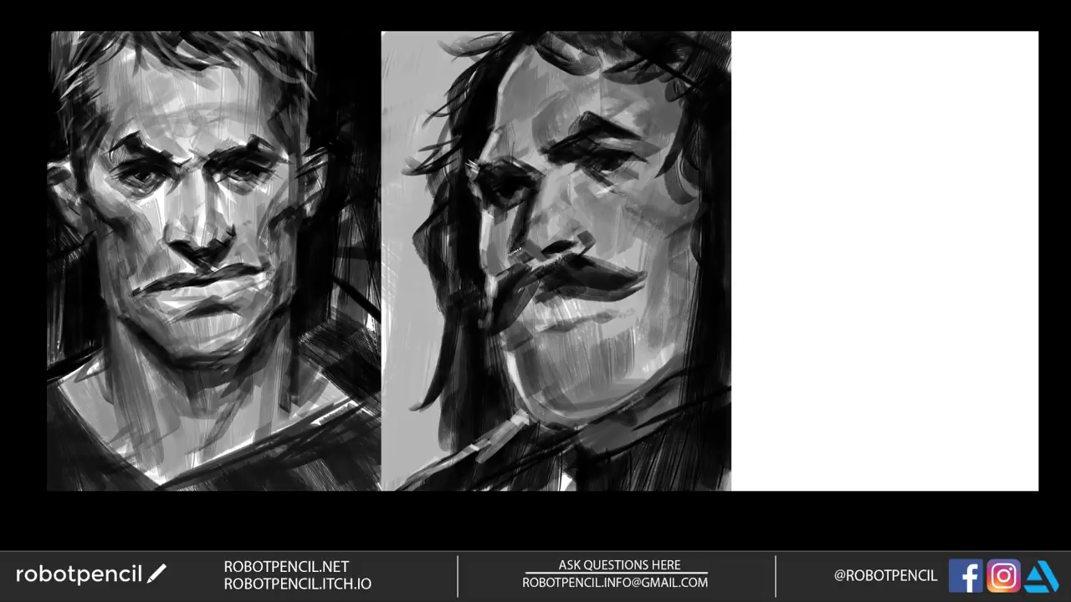
left_click_drag(515, 248, 511, 275)
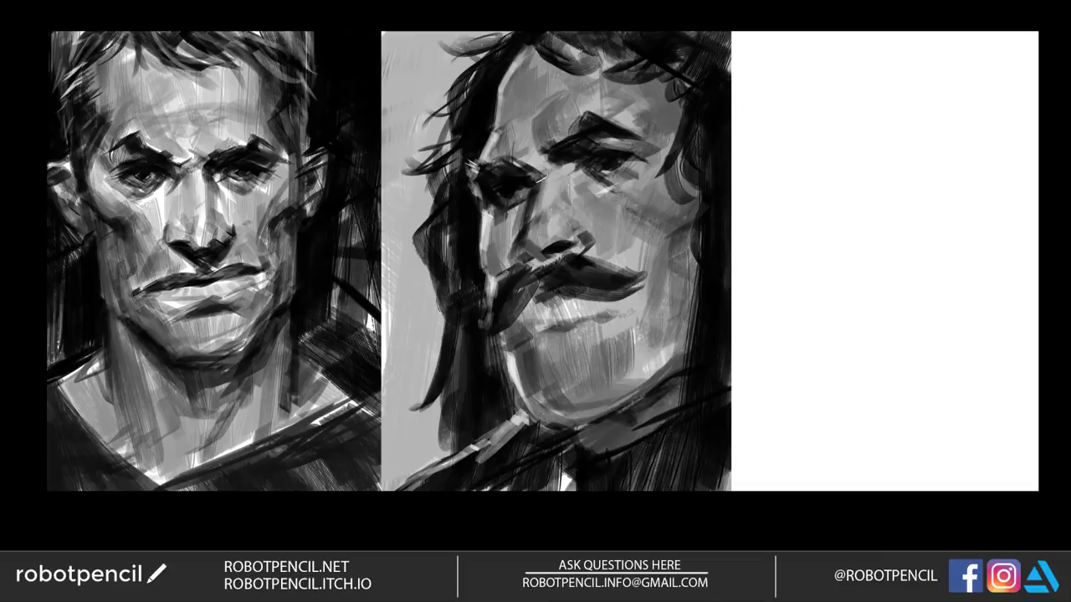
mouse_move(537, 177)
left_mouse_down()
mouse_move(531, 225)
mouse_move(531, 199)
left_mouse_up()
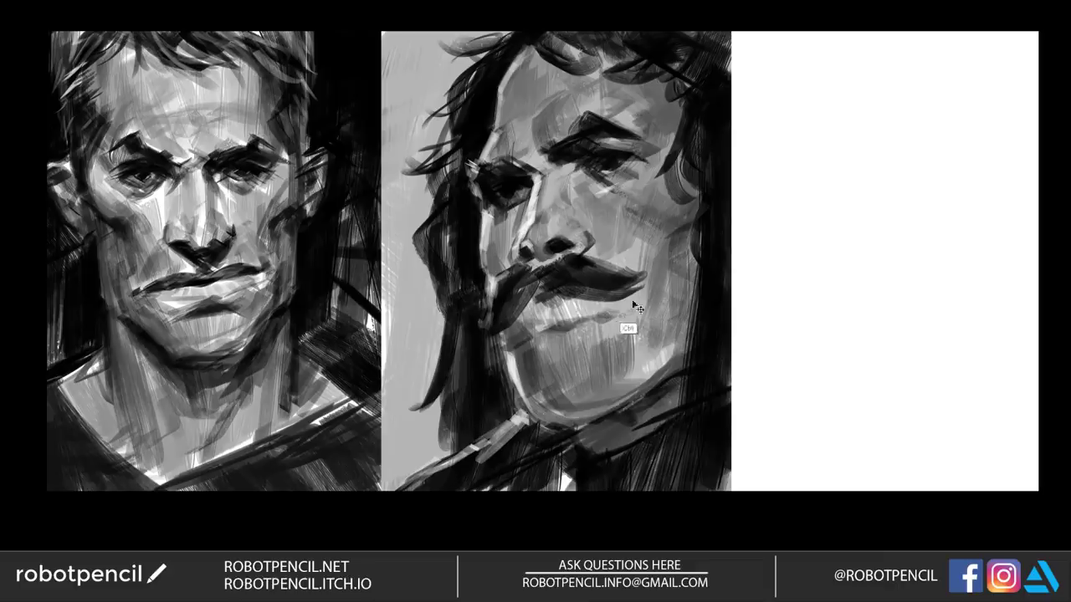
Step: Mirror the canvas and strengthen the nostril wing, the lower lip and the shadow beneath it
key("ctrl+f")
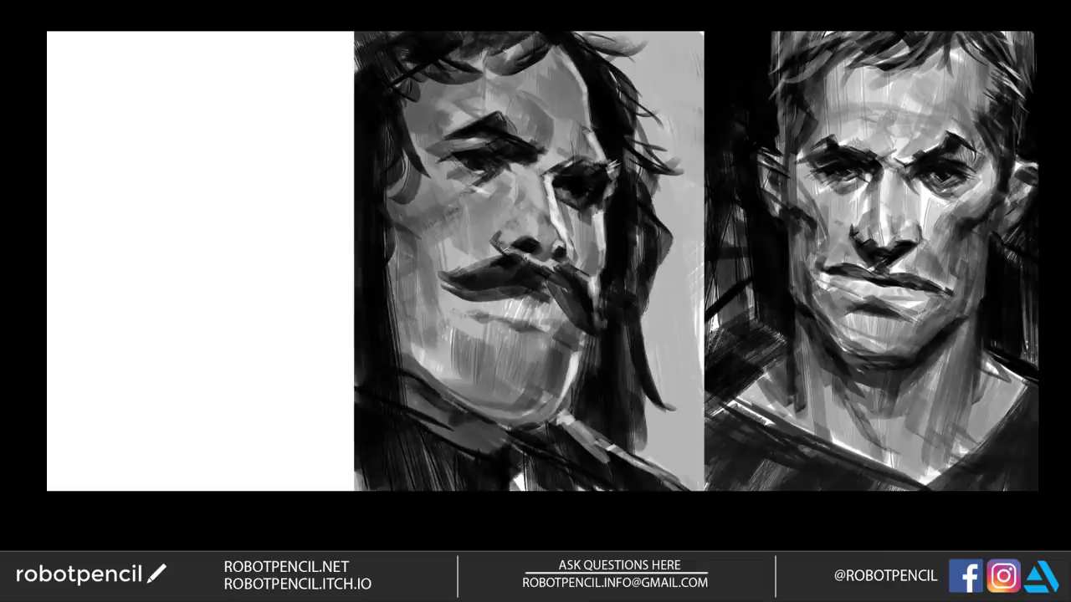
mouse_move(499, 246)
left_mouse_down()
mouse_move(542, 247)
mouse_move(503, 248)
mouse_move(512, 252)
left_mouse_up()
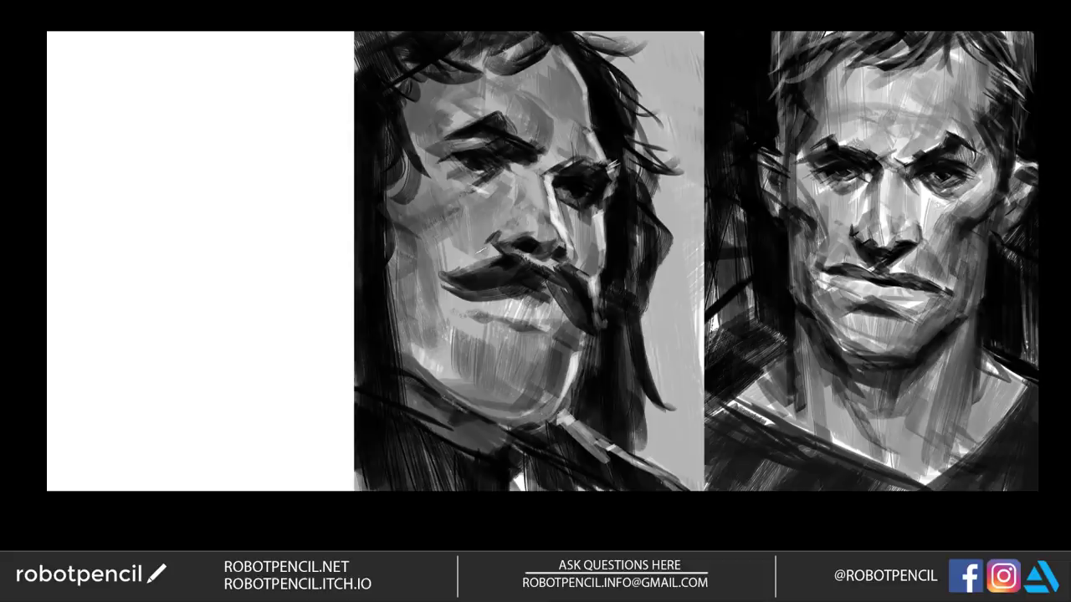
mouse_move(456, 252)
left_mouse_down()
mouse_move(441, 283)
mouse_move(557, 339)
mouse_move(495, 333)
mouse_move(552, 350)
mouse_move(465, 338)
mouse_move(453, 318)
left_mouse_up()
mouse_move(578, 333)
left_mouse_down()
mouse_move(602, 320)
mouse_move(576, 306)
left_mouse_up()
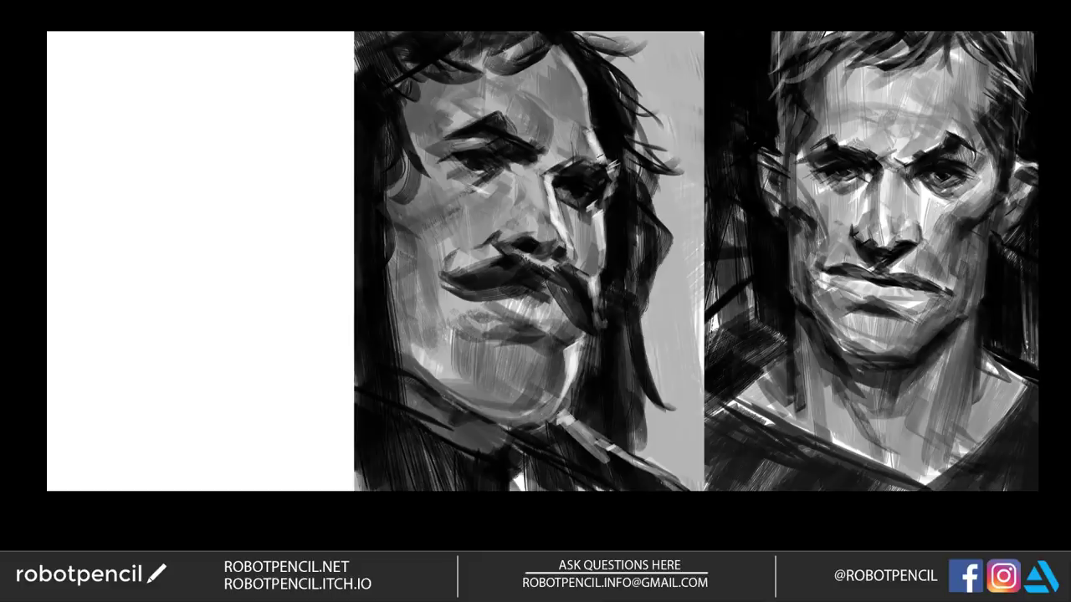
Step: Paint a bright rim along the far edge of the forehead and flip the canvas back to its original orientation
left_click_drag(555, 47, 581, 88)
left_click_drag(554, 46, 582, 91)
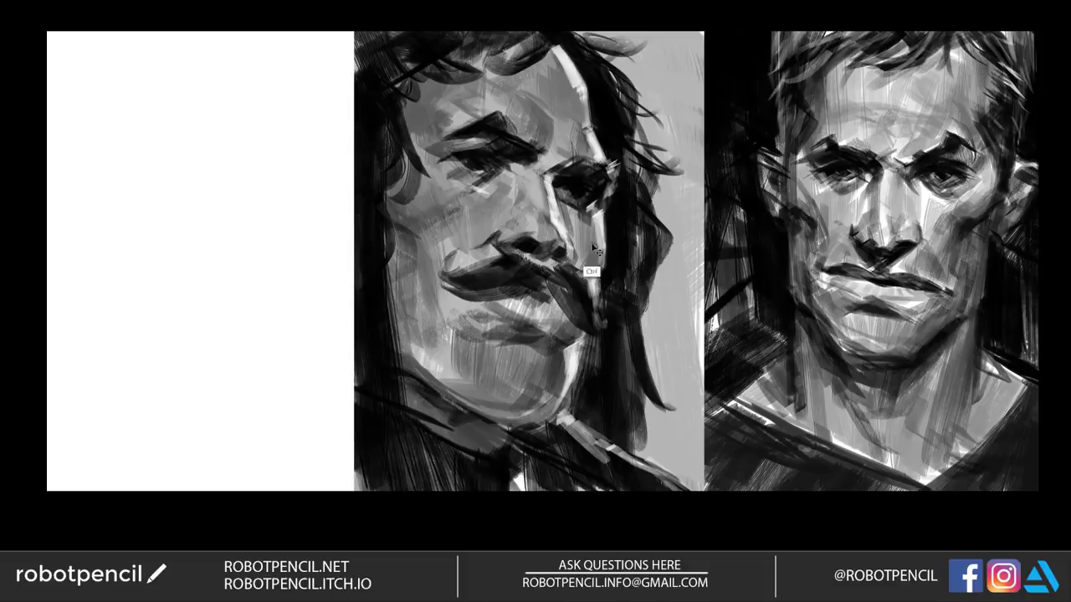
key("ctrl+f")
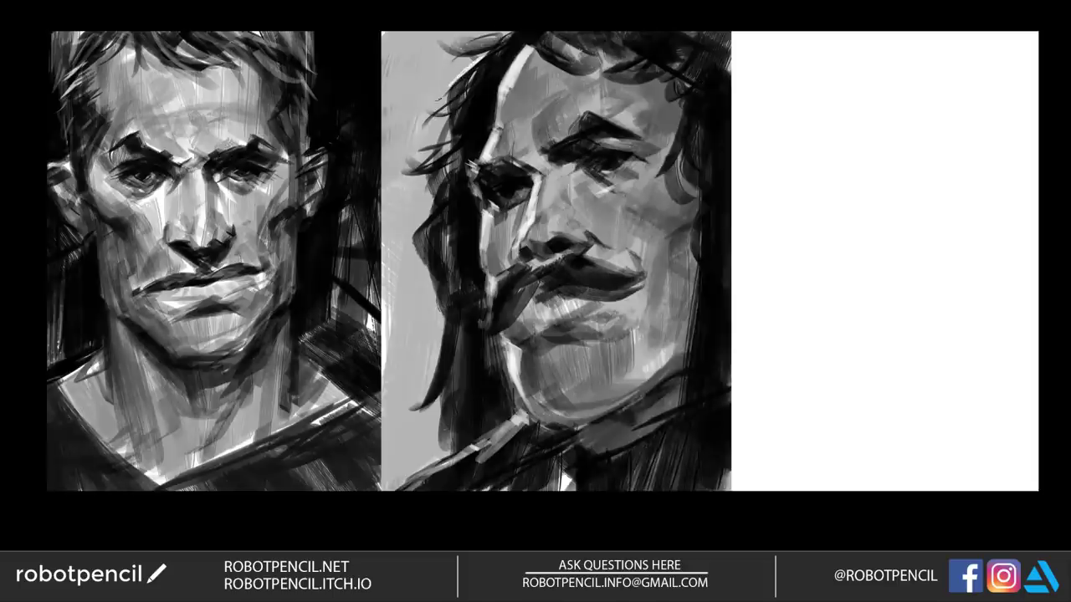
Step: Paint gray highlight strands through the far-side hair, from beside the forehead down to the loose lock
left_click_drag(487, 65, 453, 133)
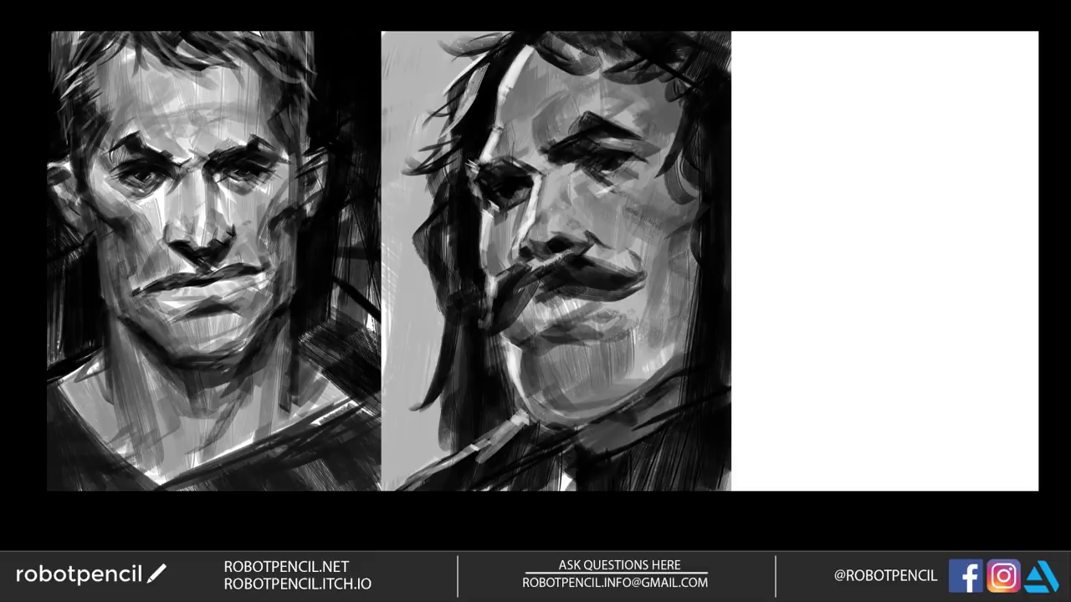
left_click_drag(438, 154, 416, 163)
left_click_drag(471, 132, 434, 222)
mouse_move(450, 172)
left_mouse_down()
mouse_move(429, 259)
mouse_move(439, 338)
mouse_move(419, 390)
mouse_move(438, 428)
left_mouse_up()
left_click_drag(484, 333, 469, 244)
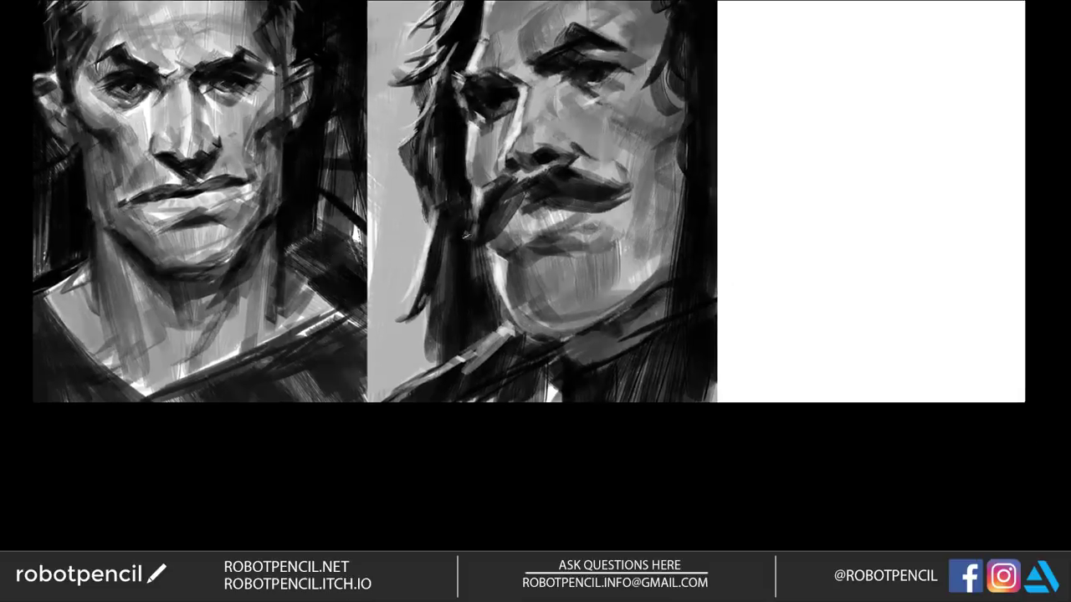
Step: Paint light and dark strokes across the far shoulder, and add a dark raised collar beside the far jaw
mouse_move(446, 366)
left_mouse_down()
mouse_move(369, 409)
mouse_move(380, 402)
left_mouse_up()
left_click_drag(471, 346, 368, 409)
left_click_drag(494, 333, 397, 418)
left_click_drag(470, 364, 414, 400)
left_click_drag(472, 363, 433, 425)
left_click_drag(473, 296, 499, 344)
mouse_move(495, 302)
left_mouse_down()
mouse_move(518, 343)
mouse_move(514, 366)
mouse_move(501, 353)
mouse_move(518, 363)
mouse_move(526, 324)
mouse_move(528, 358)
mouse_move(512, 330)
left_mouse_up()
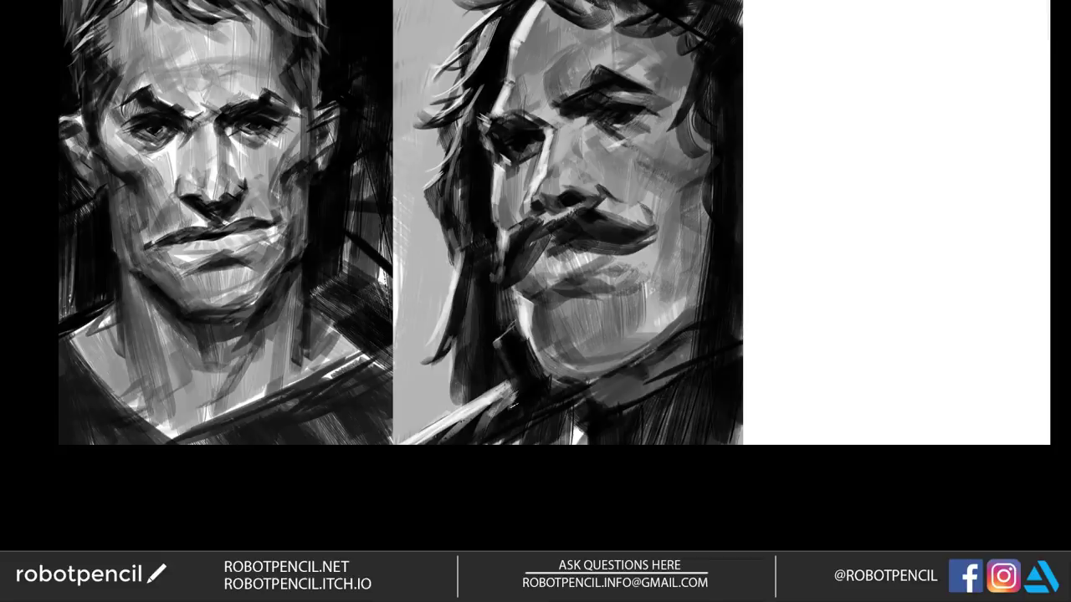
left_click_drag(471, 447, 512, 410)
mouse_move(535, 352)
left_mouse_down()
mouse_move(556, 406)
mouse_move(561, 385)
left_mouse_up()
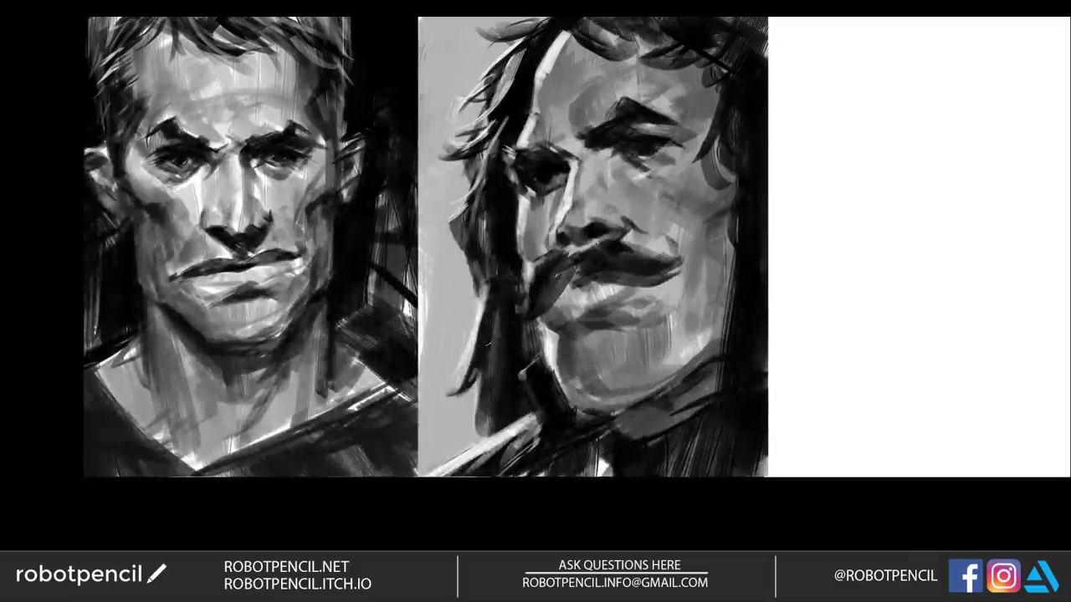
Step: Break up the far-side hair with thin curved gray and black strands beside the eye, forehead and neck
left_click_drag(476, 348, 487, 411)
mouse_move(488, 157)
left_mouse_down()
mouse_move(501, 198)
mouse_move(494, 232)
left_mouse_up()
mouse_move(483, 175)
left_mouse_down()
mouse_move(470, 223)
mouse_move(483, 254)
left_mouse_up()
left_click_drag(485, 211, 498, 256)
left_click_drag(513, 187, 490, 313)
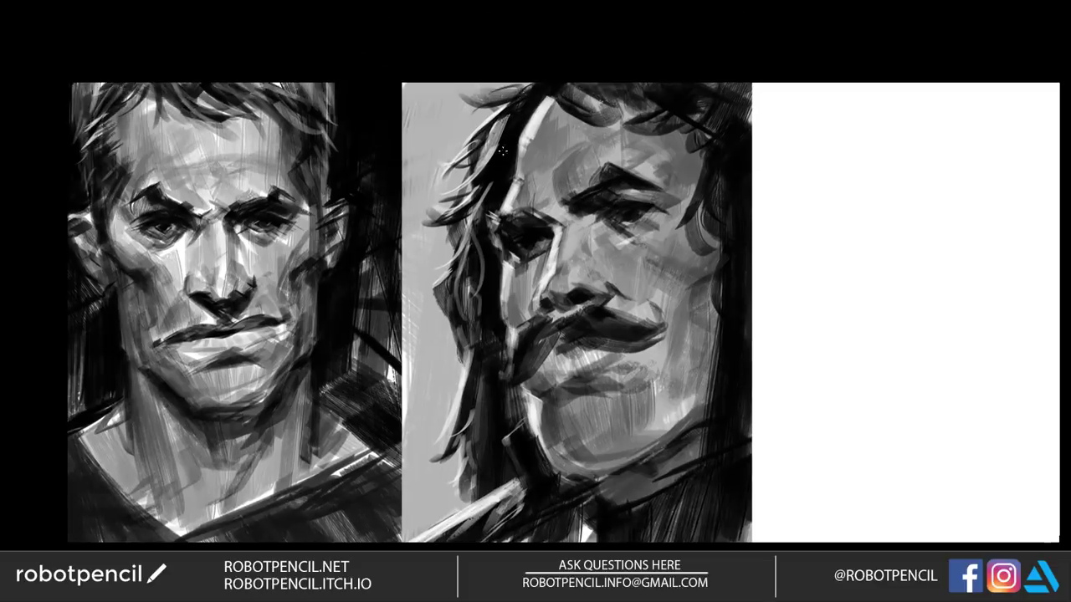
mouse_move(503, 143)
left_mouse_down()
mouse_move(482, 172)
mouse_move(486, 158)
left_mouse_up()
mouse_move(528, 111)
left_mouse_down()
mouse_move(484, 150)
mouse_move(477, 189)
left_mouse_up()
left_click_drag(502, 139, 483, 201)
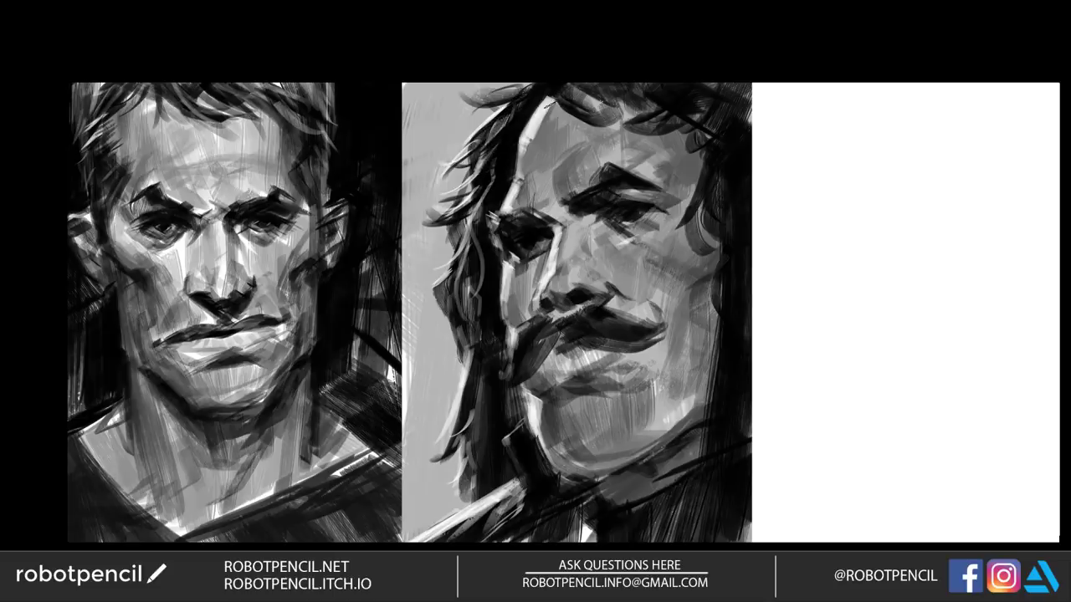
Step: Add gray strands to the hair above the forehead and build up the near eyebrow with dark, spiky strokes
left_click_drag(558, 97, 545, 129)
left_click_drag(570, 95, 622, 117)
mouse_move(608, 81)
left_mouse_down()
mouse_move(636, 118)
mouse_move(604, 127)
left_mouse_up()
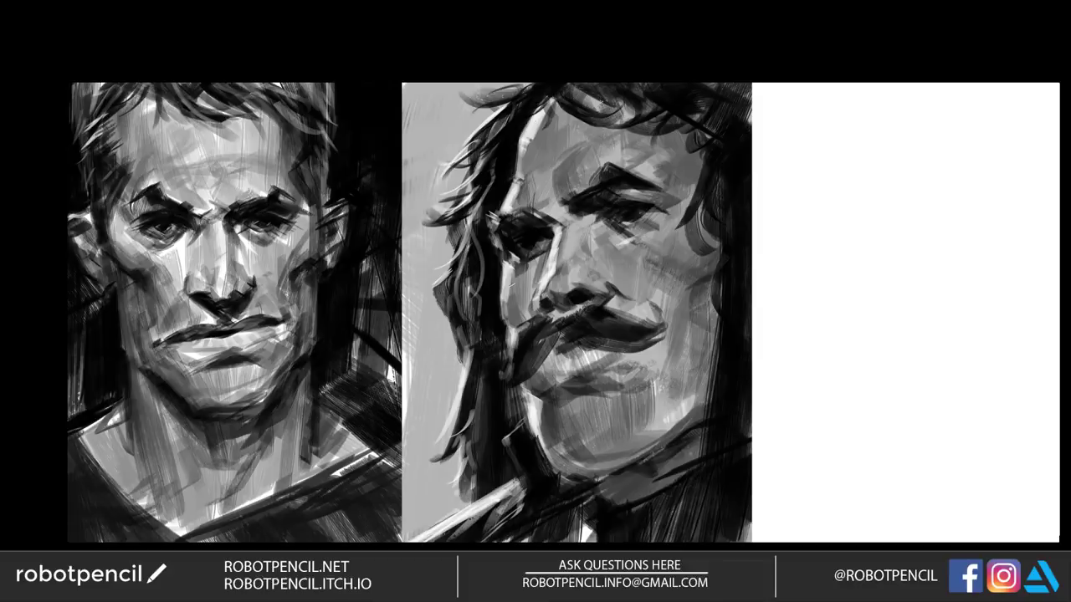
left_click_drag(607, 387, 581, 364)
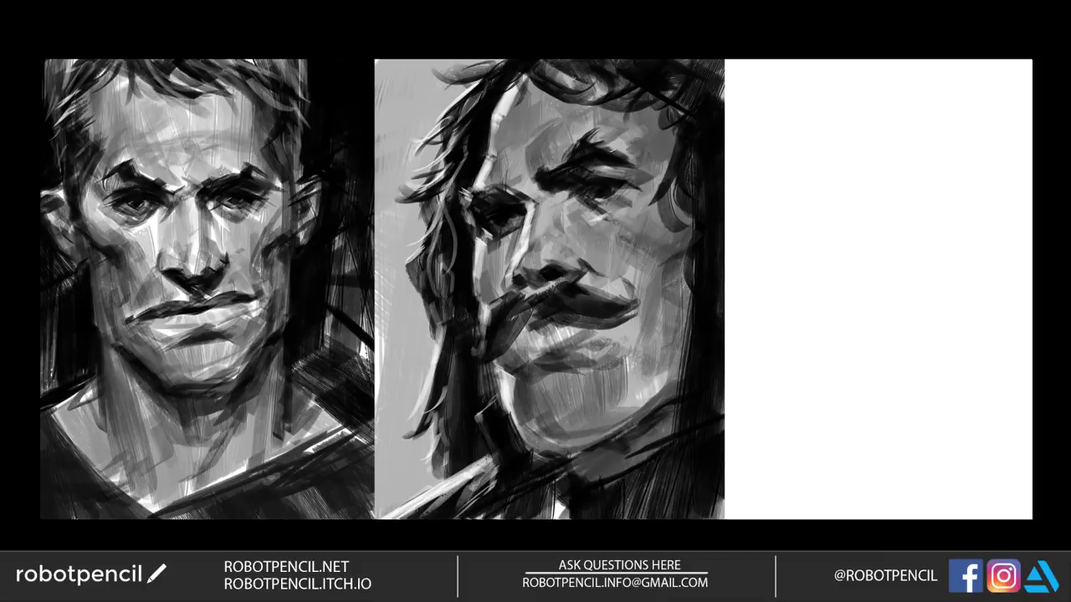
Step: Mirror the canvas and refine the near lower eyelid, the side and tip of the nose, and the bridge beside the far eye
key("ctrl+shift+h")
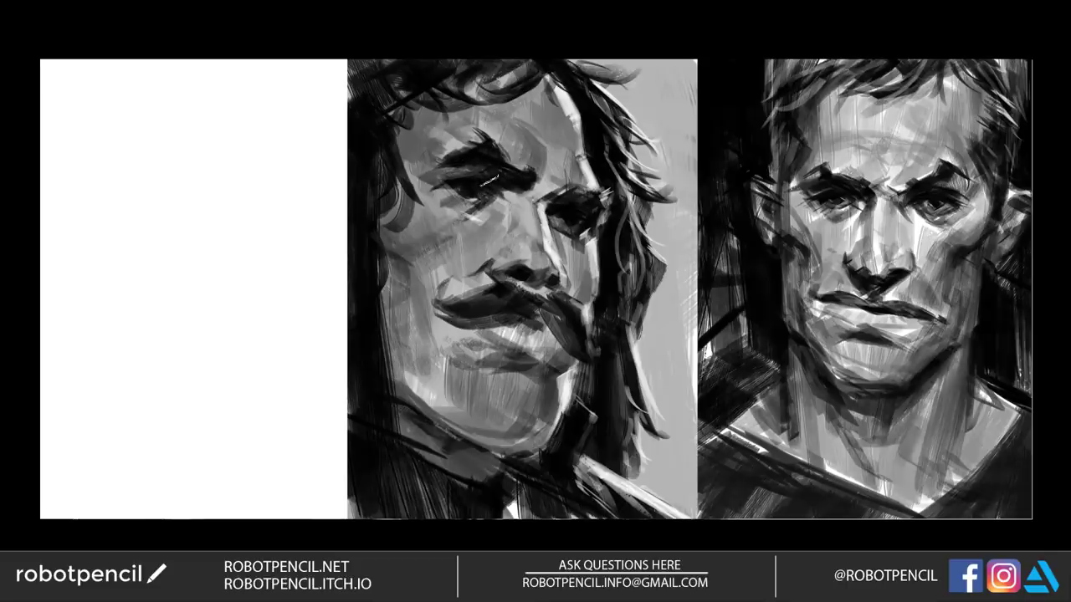
left_click_drag(444, 197, 477, 205)
left_click_drag(504, 252, 494, 264)
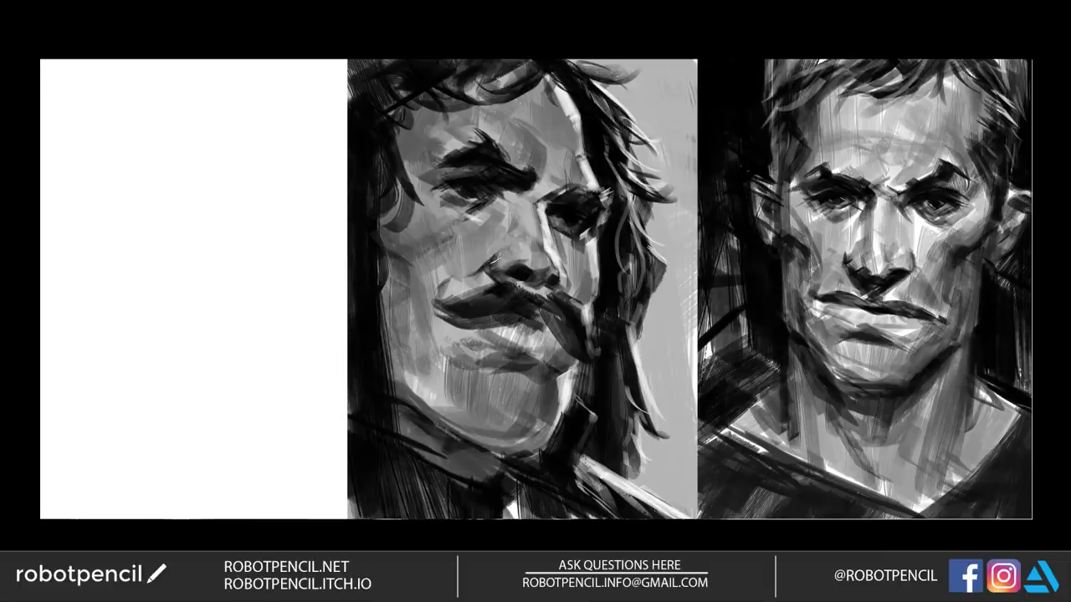
left_click_drag(528, 263, 538, 273)
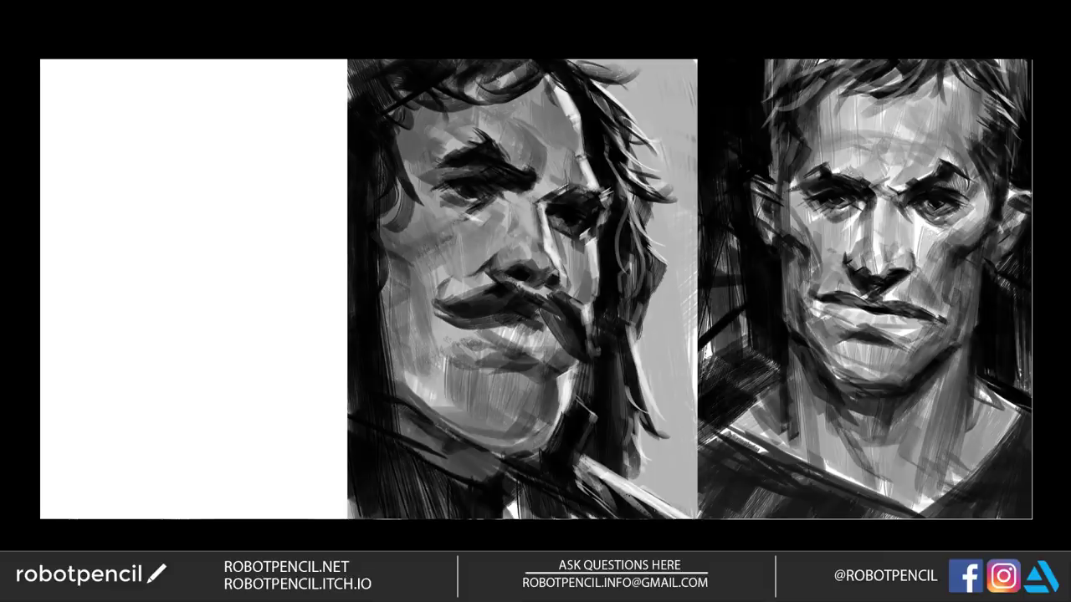
left_click_drag(552, 203, 577, 195)
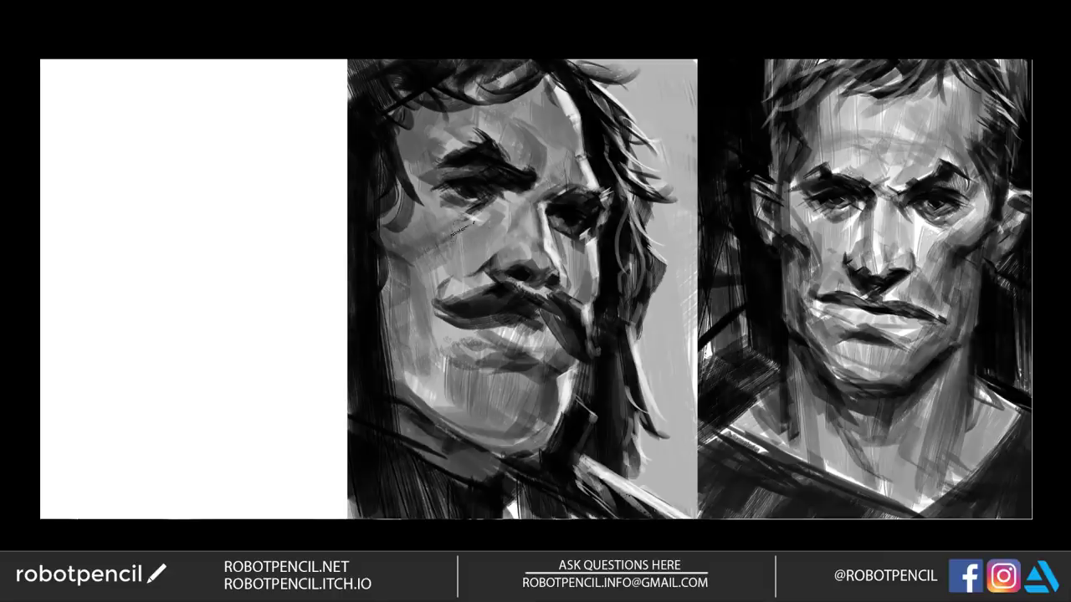
Step: Blend the near cheek with a sampled gray, and check the portrait in both normal and mirrored orientation
key("alt")
left_click(431, 263, "alt")
mouse_move(462, 235)
left_mouse_down()
mouse_move(420, 268)
mouse_move(433, 250)
left_mouse_up()
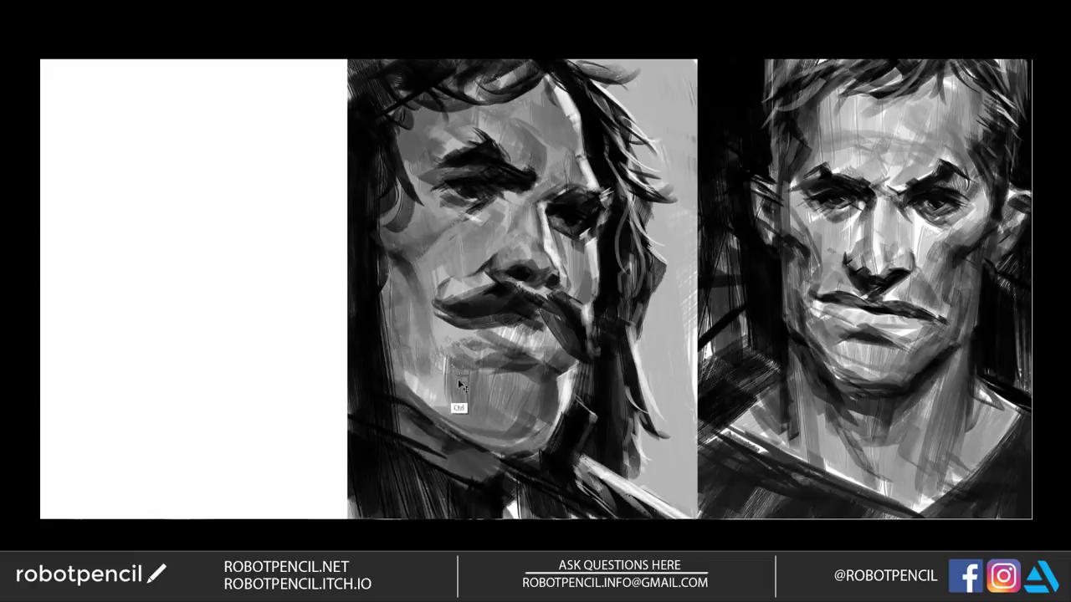
key("ctrl+shift+h")
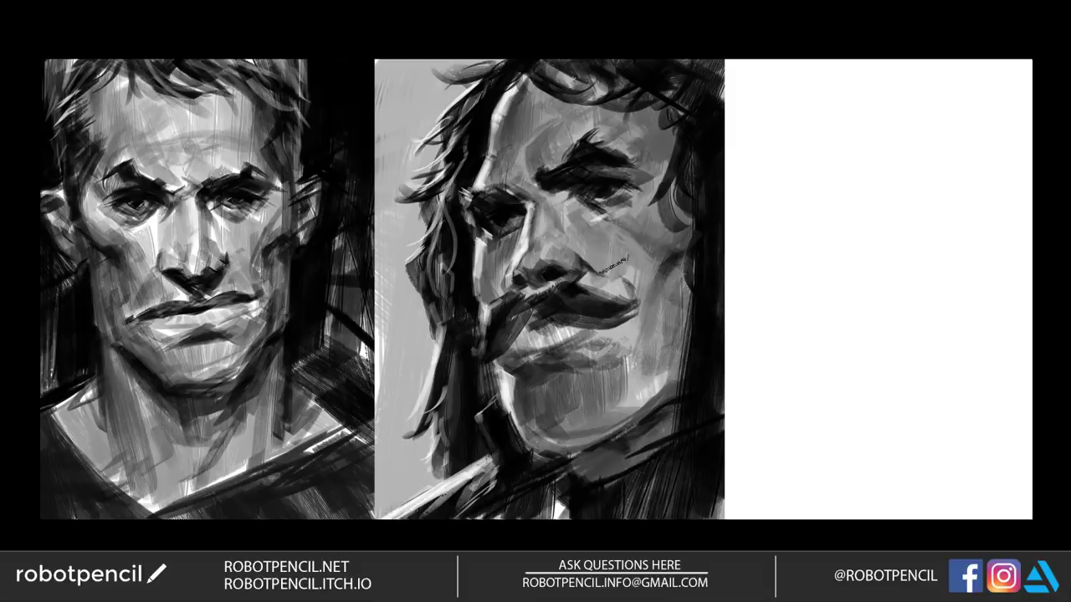
left_click_drag(624, 242, 605, 191)
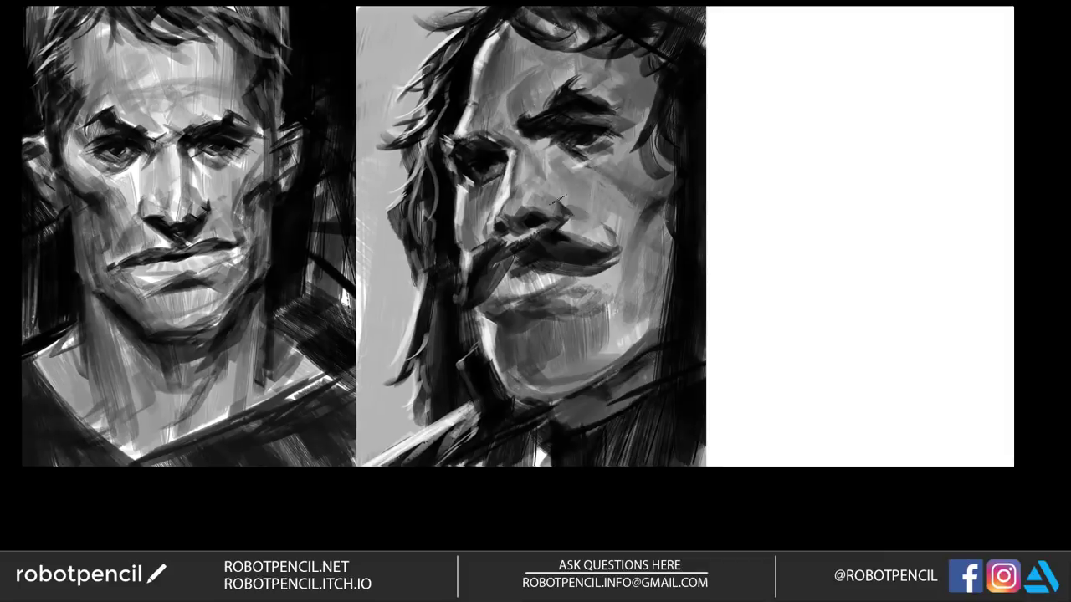
key("ctrl+shift+h")
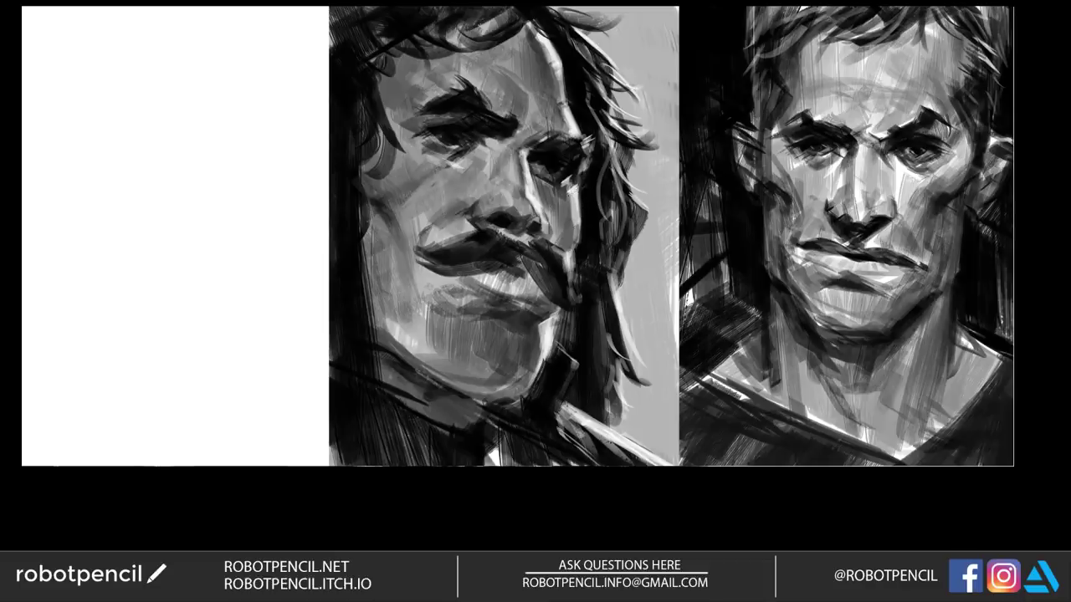
left_click_drag(482, 203, 519, 212)
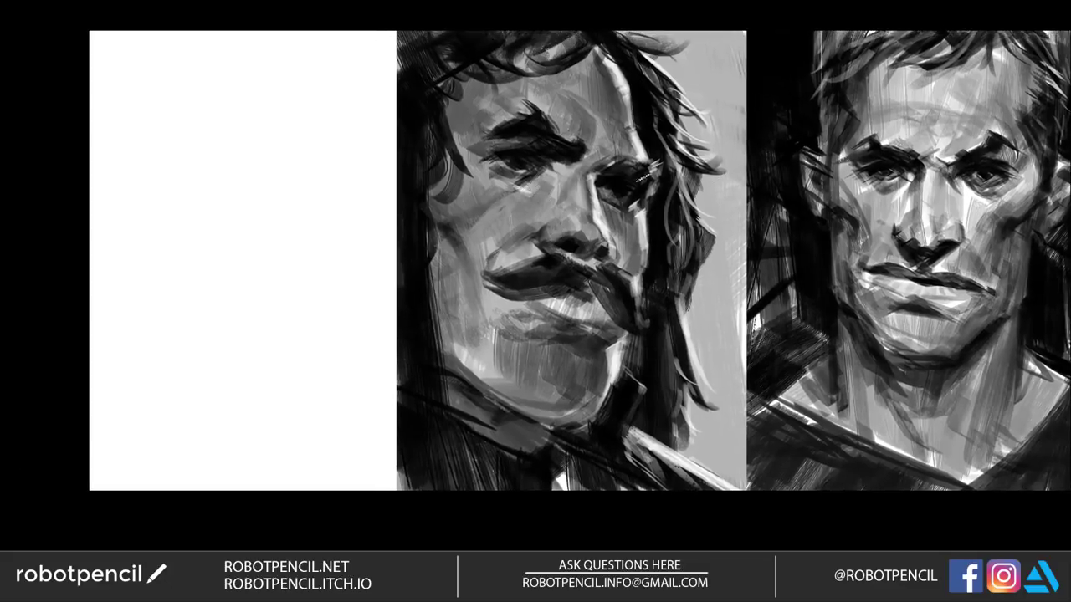
left_click_drag(685, 223, 601, 198)
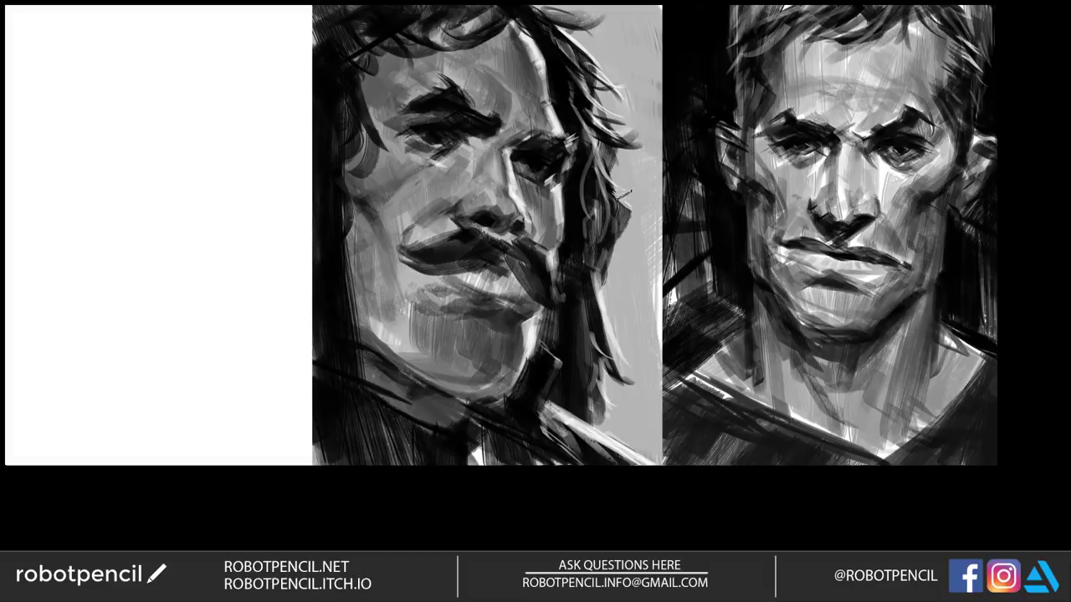
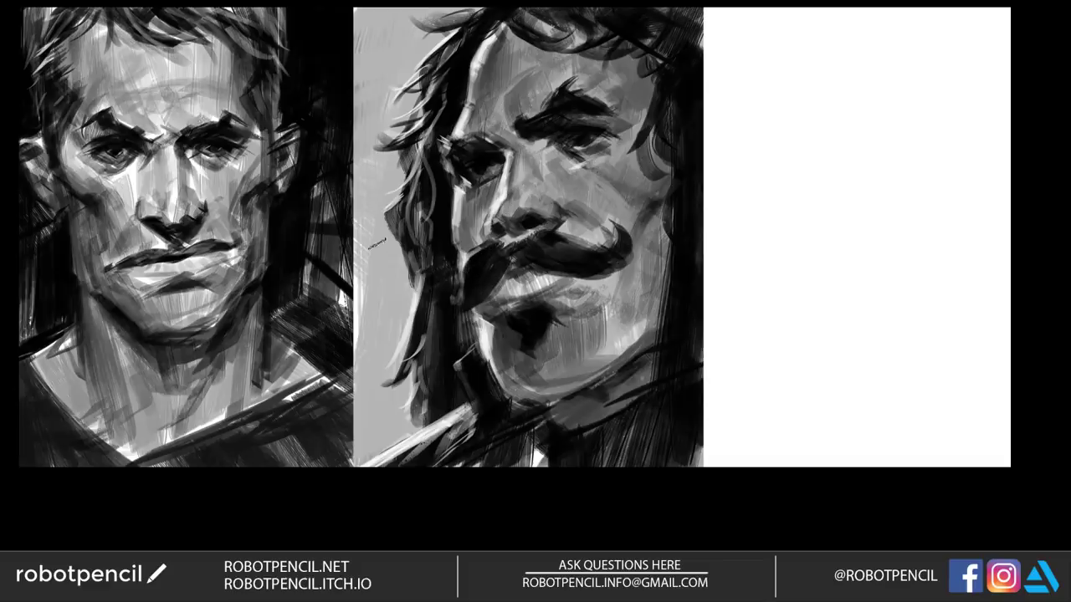
Step: Outline the far moustache tip with a light curling stroke and refine the dark goatee below the lower lip
left_click_drag(491, 237, 463, 269)
left_click_drag(469, 285, 447, 306)
left_click_drag(500, 190, 487, 221)
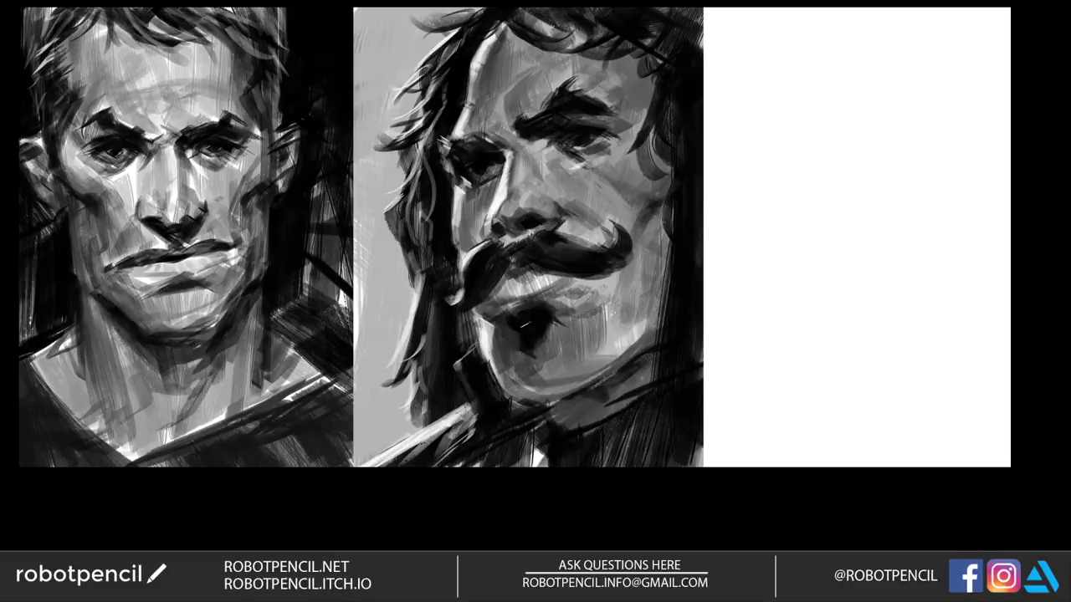
left_click_drag(530, 304, 498, 319)
left_click_drag(532, 338, 531, 355)
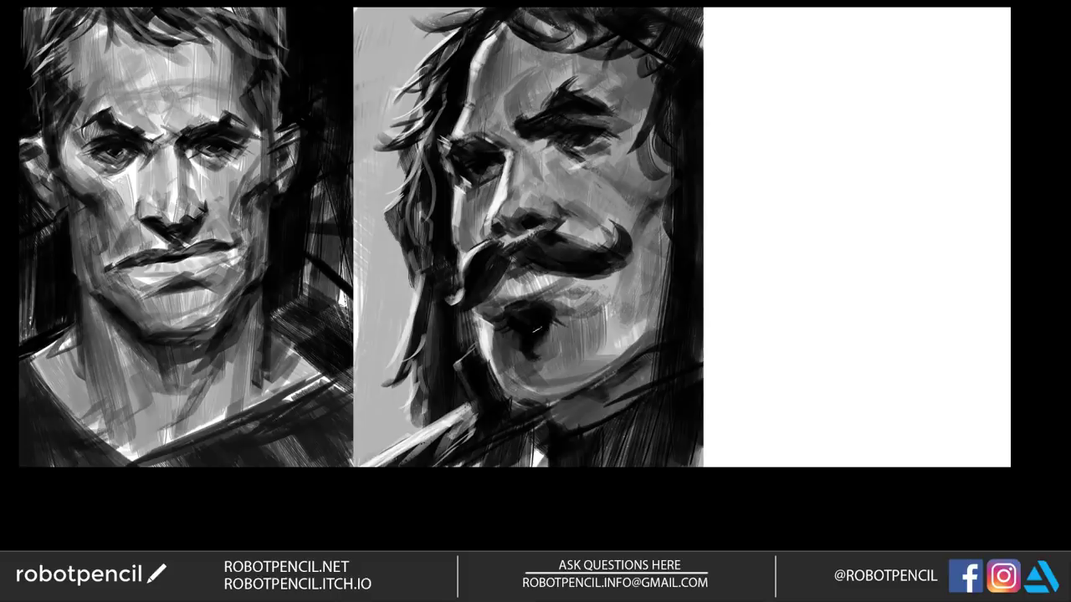
Step: Darken the collar edge along the near jawline with repeated diagonal strokes, then zoom out and bring back the interface
left_click_drag(545, 403, 647, 344)
left_click_drag(562, 395, 644, 341)
left_click_drag(560, 401, 657, 337)
left_click_drag(589, 389, 669, 333)
mouse_move(545, 404)
left_mouse_down()
mouse_move(627, 362)
mouse_move(587, 379)
left_mouse_up()
left_click(619, 368, "alt")
left_click(619, 368, "alt")
left_click(619, 368, "alt")
left_click(616, 373, "ctrl")
key("f")
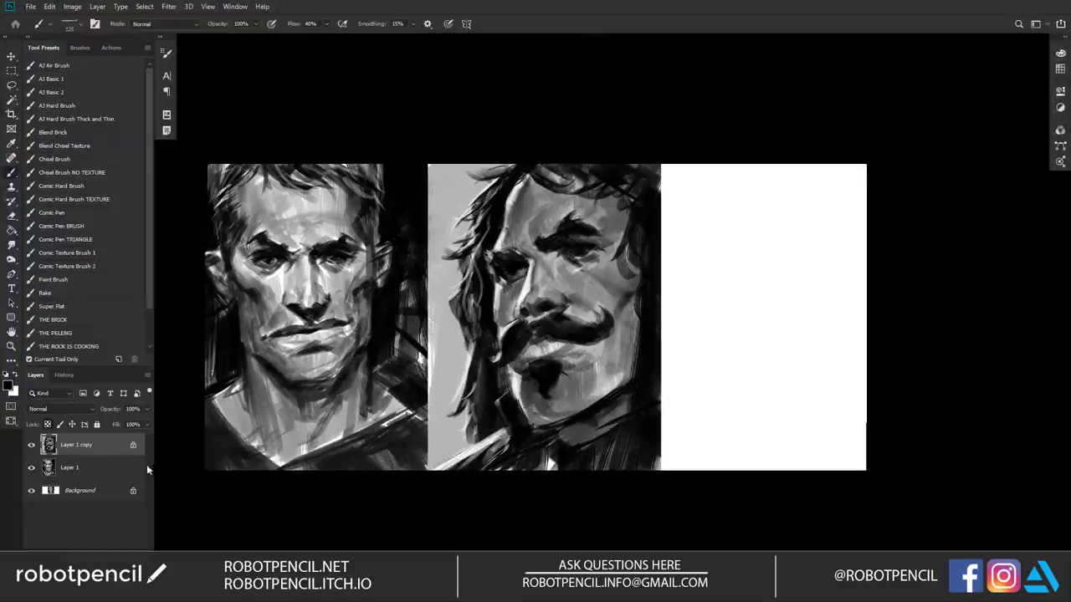
Step: Duplicate the moustached portrait's layer, move the copy over the blank panel, and crop the canvas to fit all three panels
key("ctrl+j")
key("v")
left_click_drag(633, 272, 815, 265)
key("c")
mouse_move(866, 317)
left_mouse_down()
mouse_move(893, 315)
mouse_move(872, 320)
left_mouse_up()
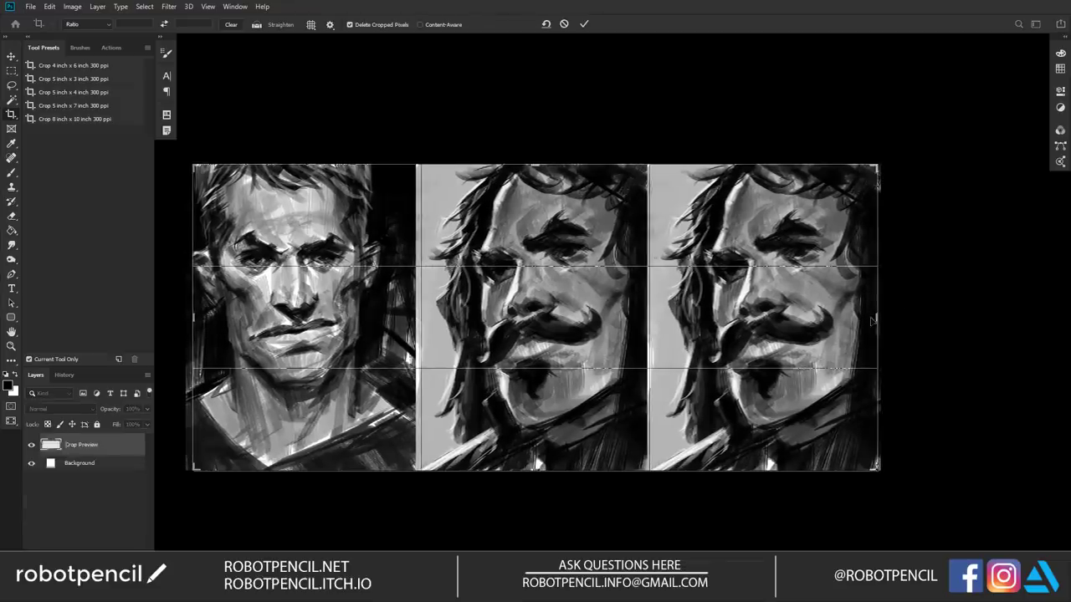
key("Return")
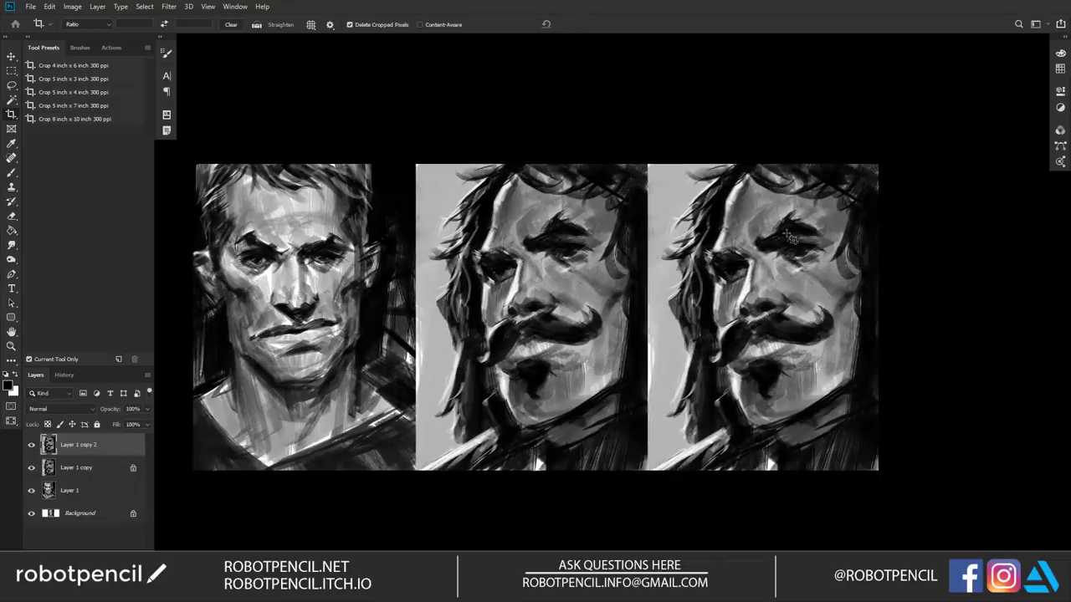
Step: Fill the layer Layer 1 copy with the white background color to blank out the middle panel
left_click(96, 471)
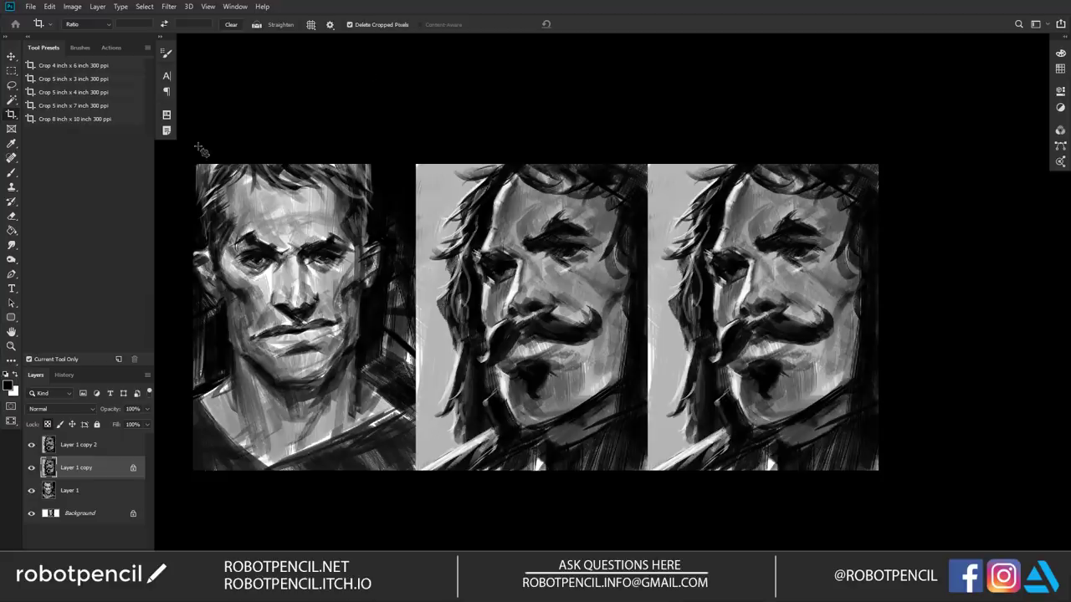
key("ctrl+BackSpace")
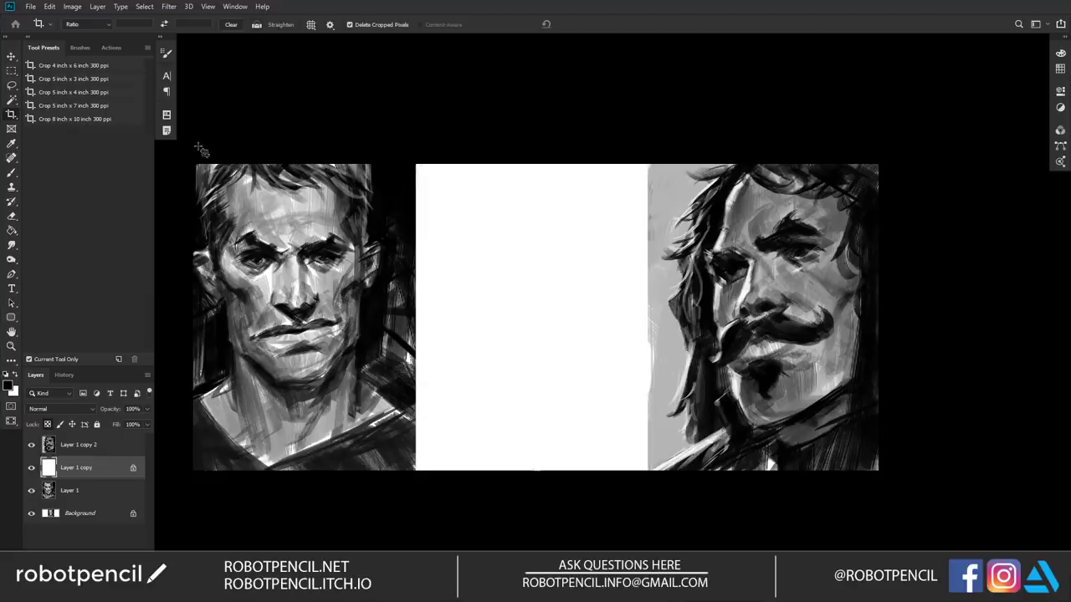
Step: Block in both eyebrows of a new face on the blank middle panel with dark, angled brush strokes
key("b")
key("bracketright")
key("bracketright")
key("bracketright")
key("bracketright")
key("bracketright")
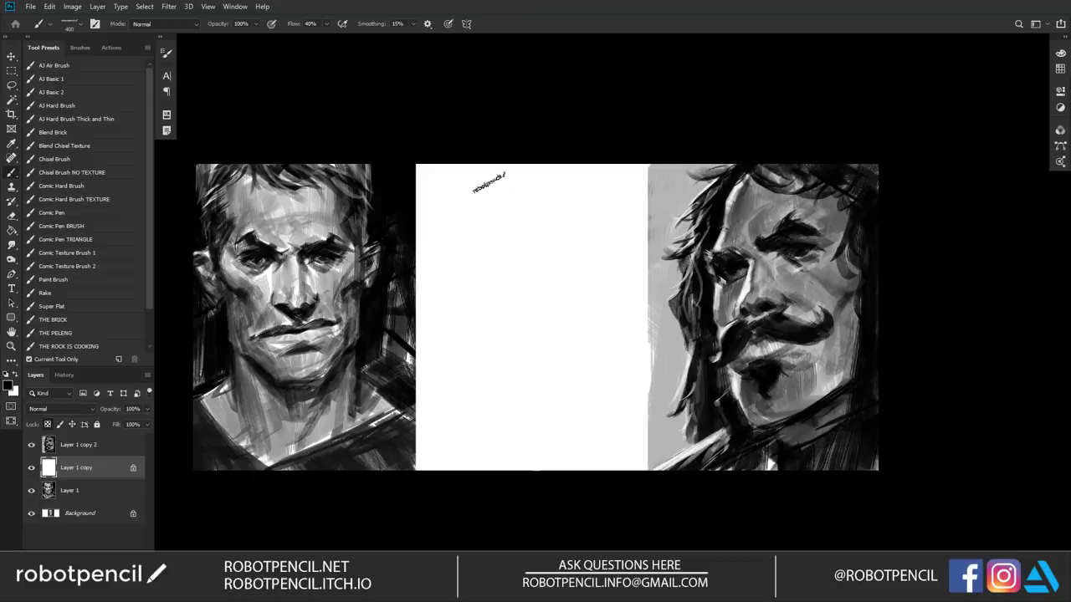
scroll(509, 236, "up", 1)
key("bracketleft")
key("bracketleft")
key("bracketleft")
key("bracketleft")
key("bracketleft")
key("bracketleft")
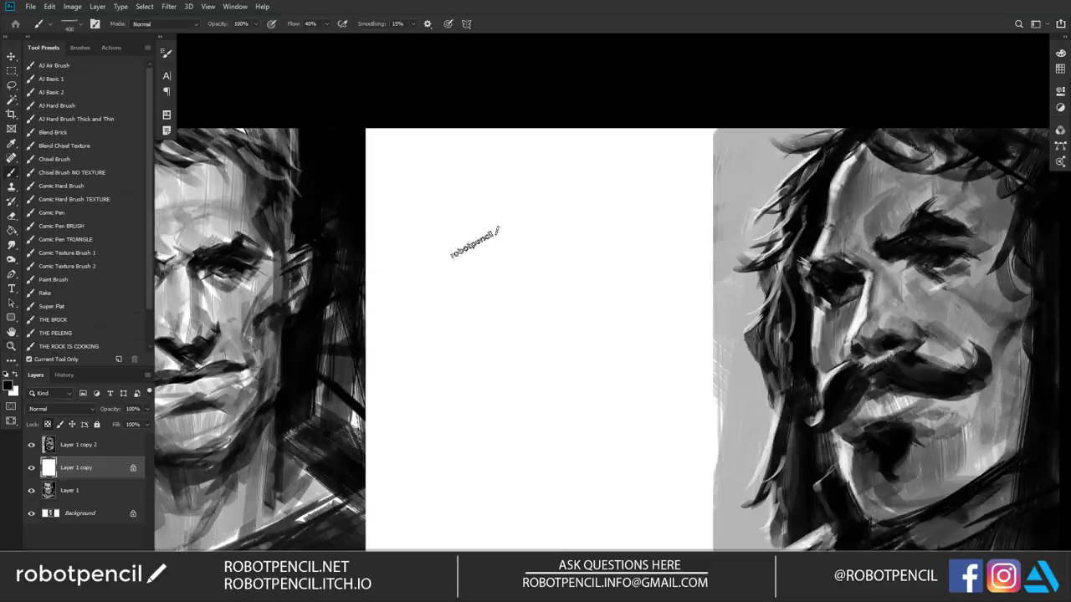
left_click_drag(454, 244, 505, 239)
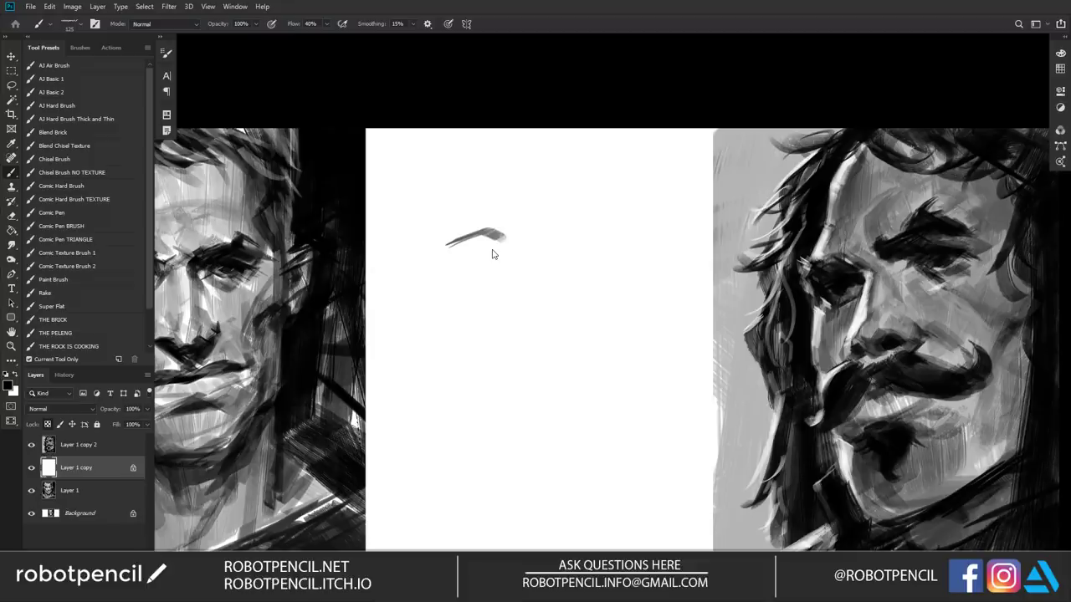
mouse_move(571, 210)
left_mouse_down()
mouse_move(584, 203)
mouse_move(589, 231)
mouse_move(578, 236)
mouse_move(633, 240)
left_mouse_up()
Step: Sketch thin upper eyelid lines beneath both eyebrows with a smaller brush
key("]")
key("[")
key("[")
key("[")
left_click_drag(457, 257, 500, 245)
left_click_drag(504, 259, 510, 256)
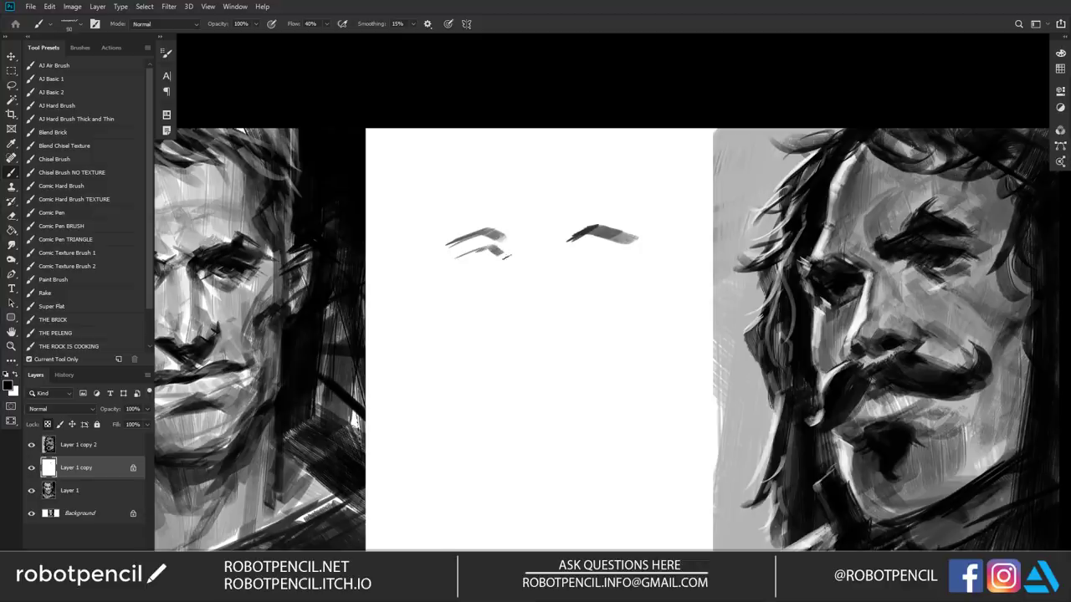
left_click_drag(579, 250, 626, 247)
left_click_drag(582, 257, 573, 262)
Step: Darken the inner end of one eyebrow and mark two dark nostrils centered below the eyes
key("]")
key("]")
left_click_drag(485, 231, 511, 236)
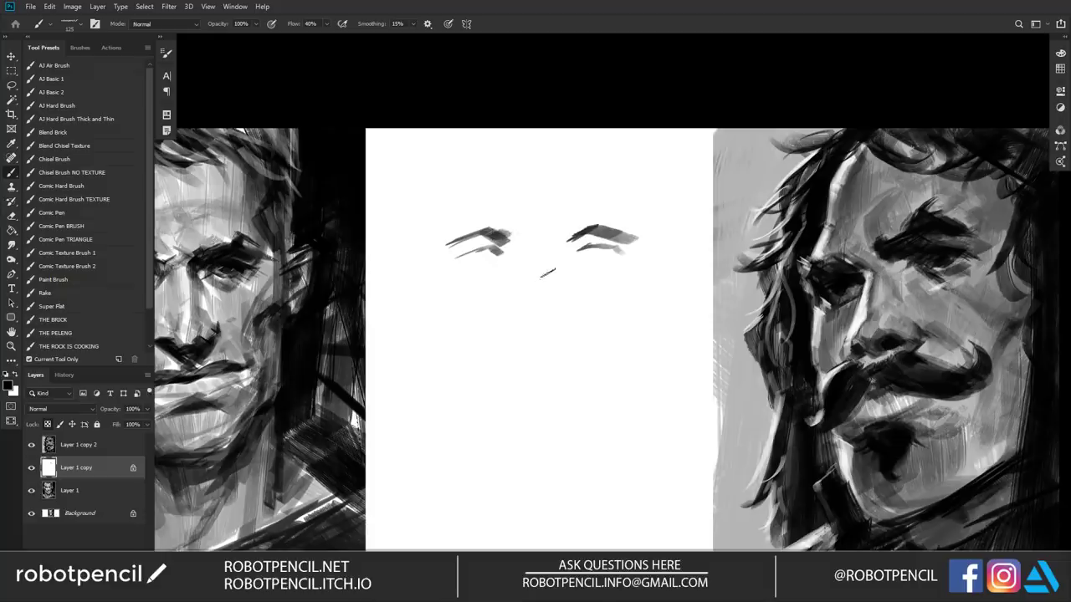
mouse_move(521, 333)
left_mouse_down()
mouse_move(529, 276)
mouse_move(581, 276)
left_mouse_up()
Step: Paint dark irises and light lower-lid strokes in both eyes
key("[")
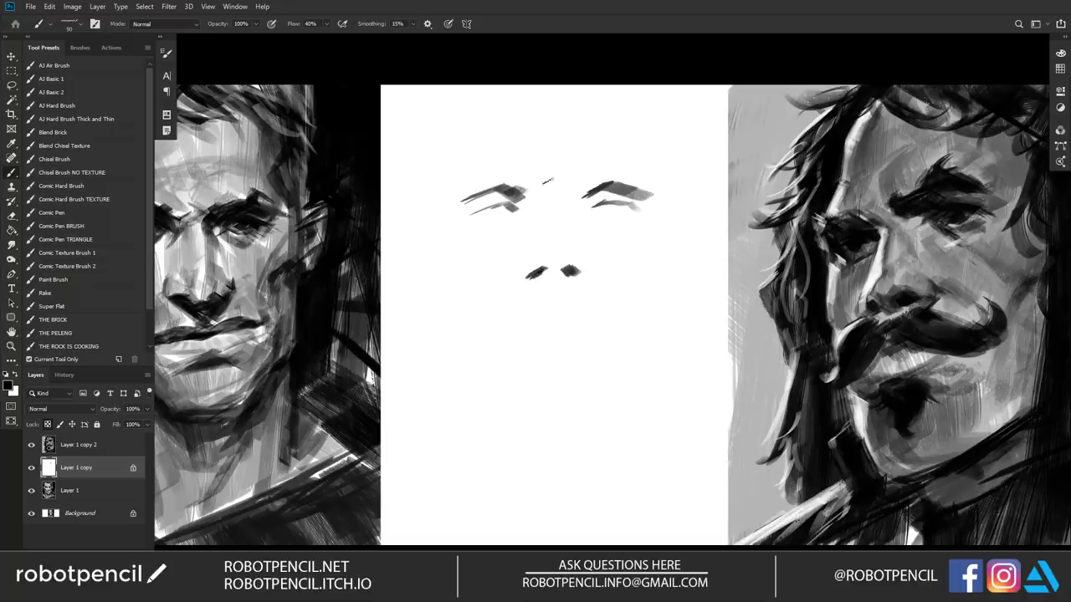
mouse_move(483, 213)
left_mouse_down()
mouse_move(503, 210)
mouse_move(470, 219)
left_mouse_up()
mouse_move(613, 207)
left_mouse_down()
mouse_move(596, 206)
mouse_move(629, 216)
left_mouse_up()
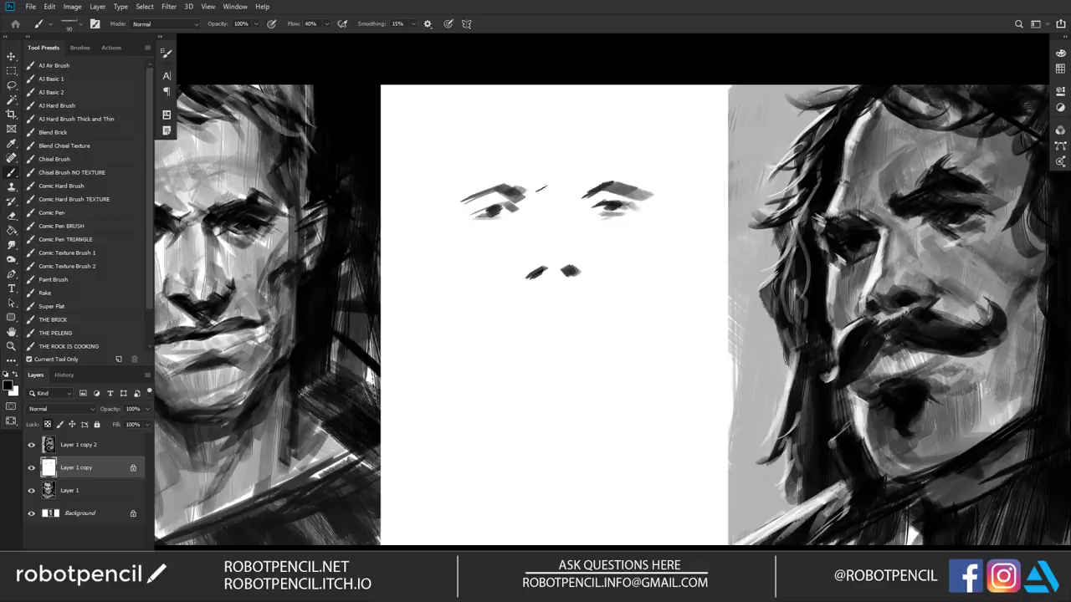
left_click_drag(461, 149, 463, 176)
left_click_drag(461, 127, 462, 308)
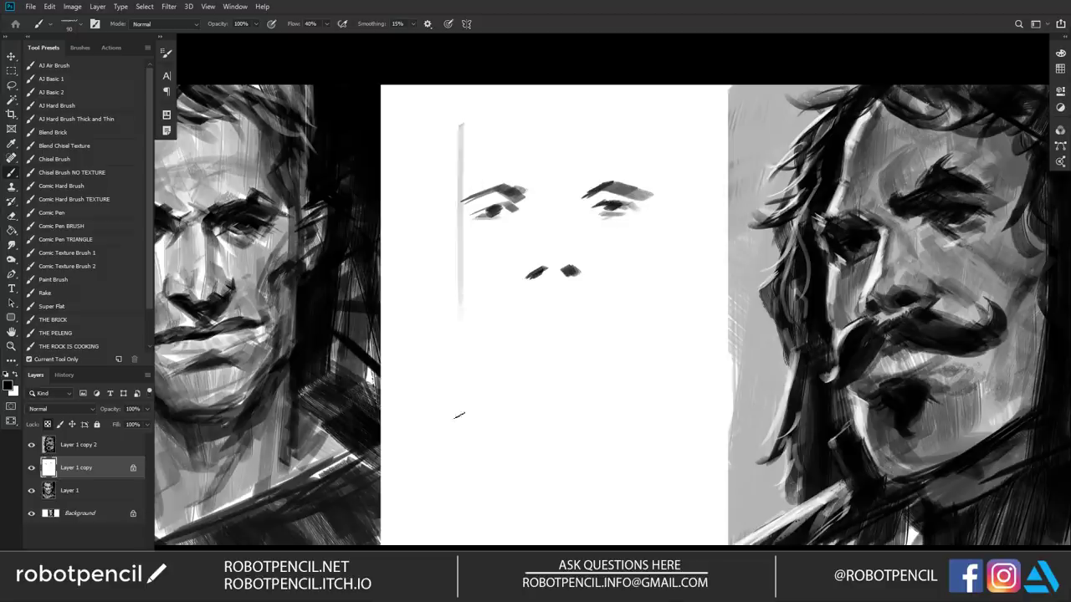
key("ctrl+z")
mouse_move(474, 123)
left_mouse_down()
mouse_move(452, 308)
mouse_move(484, 93)
mouse_move(518, 77)
left_mouse_up()
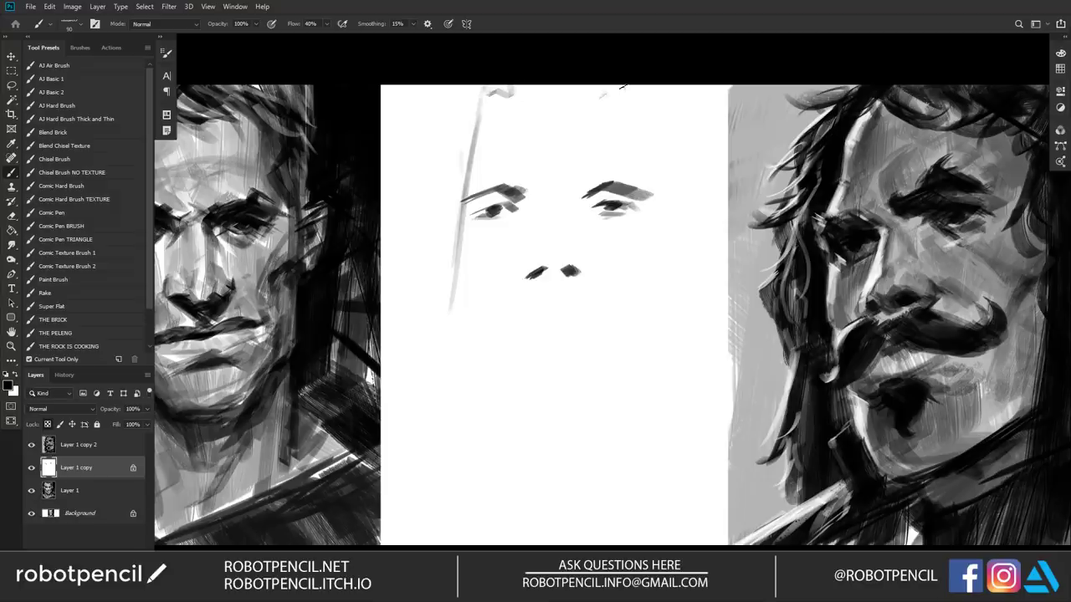
left_click_drag(638, 88, 657, 281)
key("ctrl+z")
left_click_drag(642, 94, 680, 332)
key("ctrl+z")
key("ctrl+z")
key("ctrl+z")
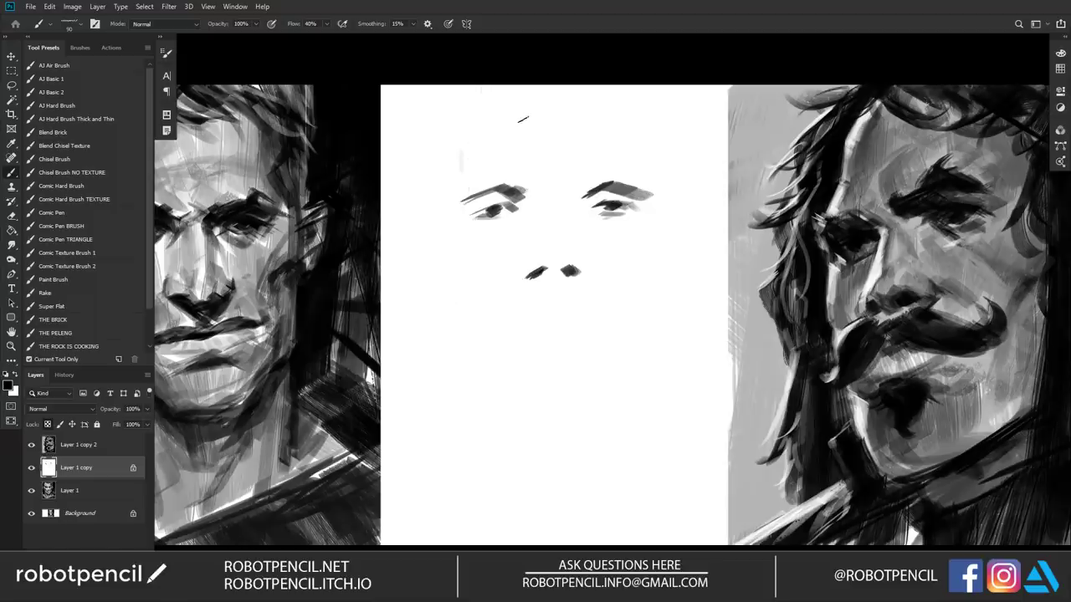
Step: Sketch the hairline and long gray hair lines sweeping down one side of the face
mouse_move(512, 117)
left_mouse_down()
mouse_move(427, 319)
mouse_move(445, 291)
mouse_move(415, 434)
left_mouse_up()
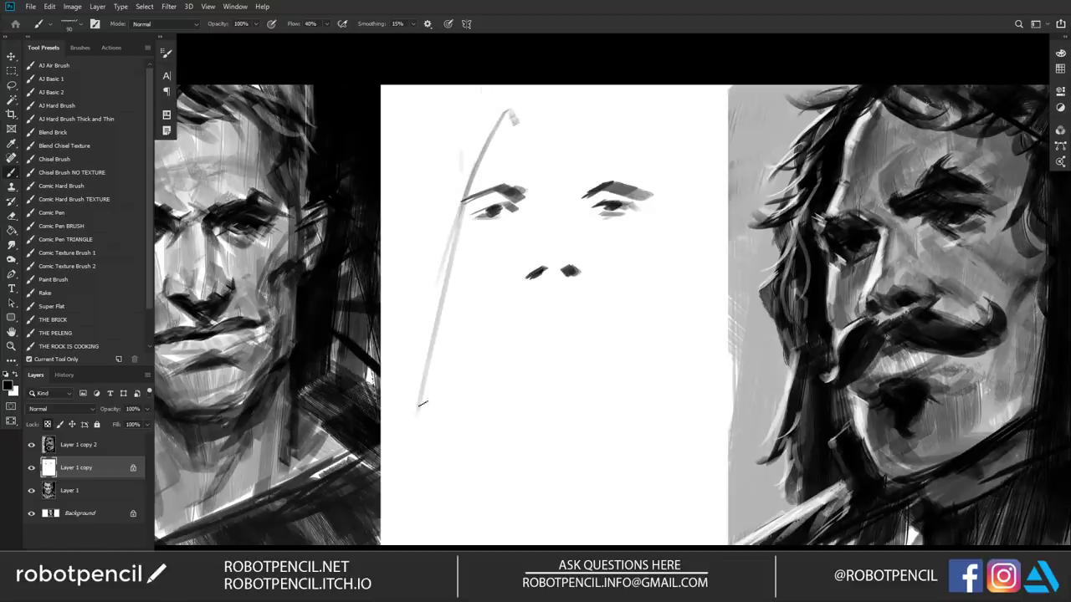
left_click_drag(622, 115, 619, 112)
mouse_move(529, 119)
left_mouse_down()
mouse_move(522, 90)
mouse_move(548, 119)
mouse_move(570, 123)
left_mouse_up()
left_click_drag(530, 87, 567, 88)
left_click_drag(487, 87, 453, 198)
left_click_drag(483, 87, 430, 316)
left_click_drag(479, 99, 407, 412)
left_click_drag(484, 125, 435, 298)
left_click_drag(505, 93, 448, 249)
Step: Add broader hair strokes above the forehead and diagonal strands fanning out to the panel's edge
key("]")
left_click_drag(614, 122, 584, 90)
mouse_move(577, 106)
left_mouse_down()
mouse_move(570, 87)
mouse_move(573, 105)
left_mouse_up()
key("]")
key("]")
key("]")
left_click_drag(482, 87, 384, 231)
left_click_drag(461, 122, 381, 239)
left_click_drag(490, 85, 366, 292)
left_click_drag(481, 124, 378, 346)
Step: Outline the cheeks, jaw and chin with a smaller brush
key("bracketleft")
key("bracketleft")
key("bracketleft")
mouse_move(450, 245)
left_mouse_down()
mouse_move(472, 354)
mouse_move(493, 380)
mouse_move(555, 398)
mouse_move(649, 352)
left_mouse_up()
left_click_drag(687, 202, 670, 303)
left_click_drag(675, 263, 651, 330)
Step: Sketch the upper lip, the parting line of the mouth and a short shadow under the lower lip
mouse_move(507, 318)
left_mouse_down()
mouse_move(548, 293)
mouse_move(540, 299)
mouse_move(623, 298)
left_mouse_up()
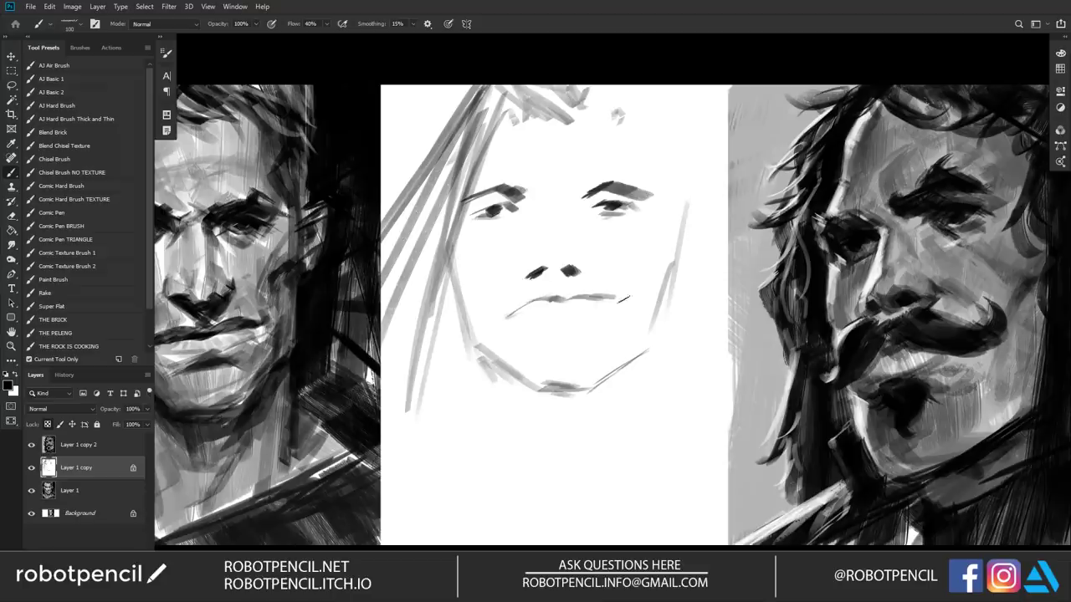
mouse_move(493, 320)
left_mouse_down()
mouse_move(626, 303)
mouse_move(629, 313)
left_mouse_up()
left_click_drag(537, 310, 600, 305)
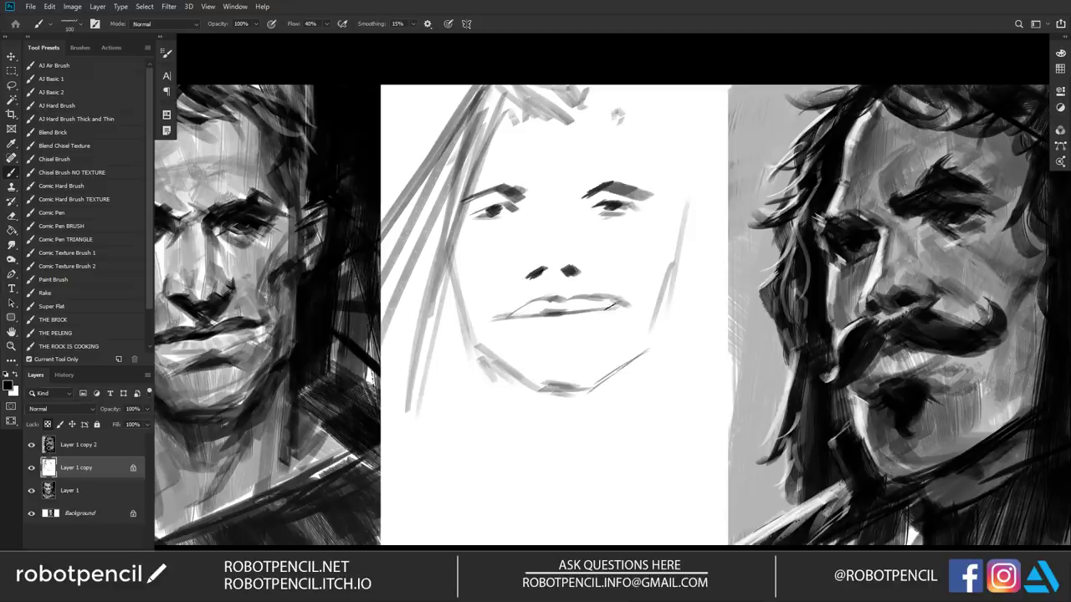
left_click_drag(542, 335, 571, 334)
Step: Add faint cheek and nose-bridge lines, paint out the nostrils in white and redraw them in black slightly higher
left_click_drag(473, 269, 489, 326)
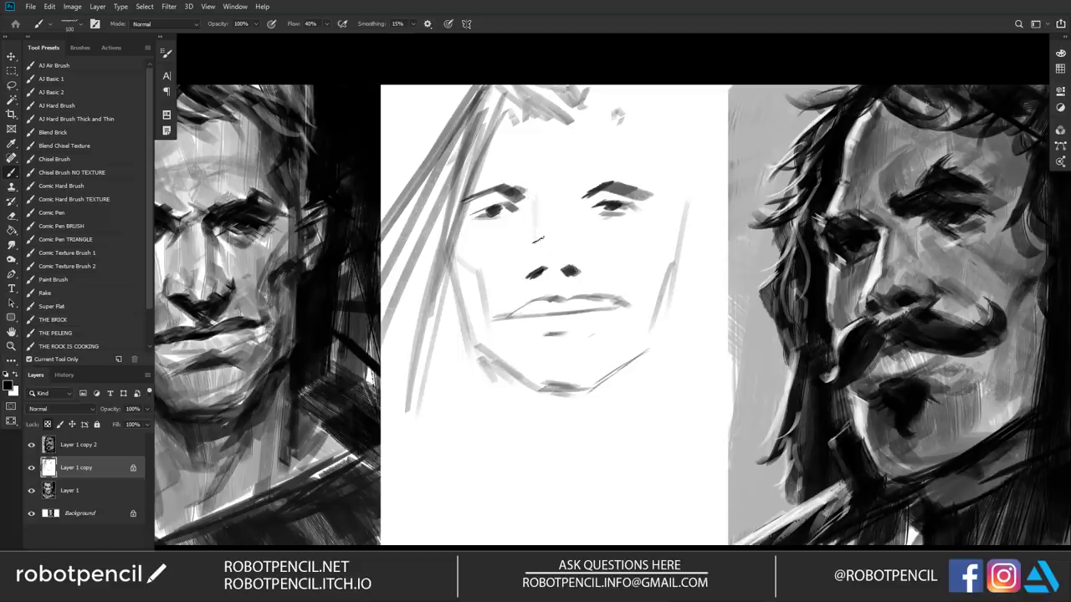
mouse_move(517, 187)
left_mouse_down()
mouse_move(540, 196)
mouse_move(524, 273)
mouse_move(577, 273)
mouse_move(525, 272)
mouse_move(534, 282)
left_mouse_up()
key("x")
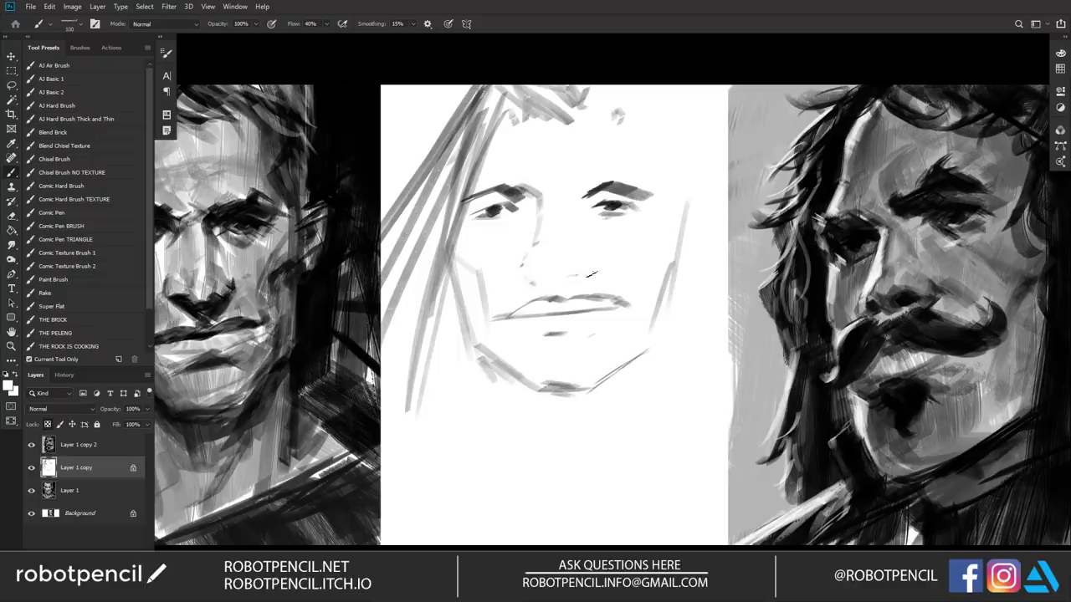
key("x")
mouse_move(532, 266)
left_mouse_down()
mouse_move(552, 253)
mouse_move(583, 258)
mouse_move(556, 256)
left_mouse_up()
Step: Flip the canvas horizontally and extend the inner brow ends and the nose wings with dark strokes
key("[")
key("ctrl+shift+h")
key("]")
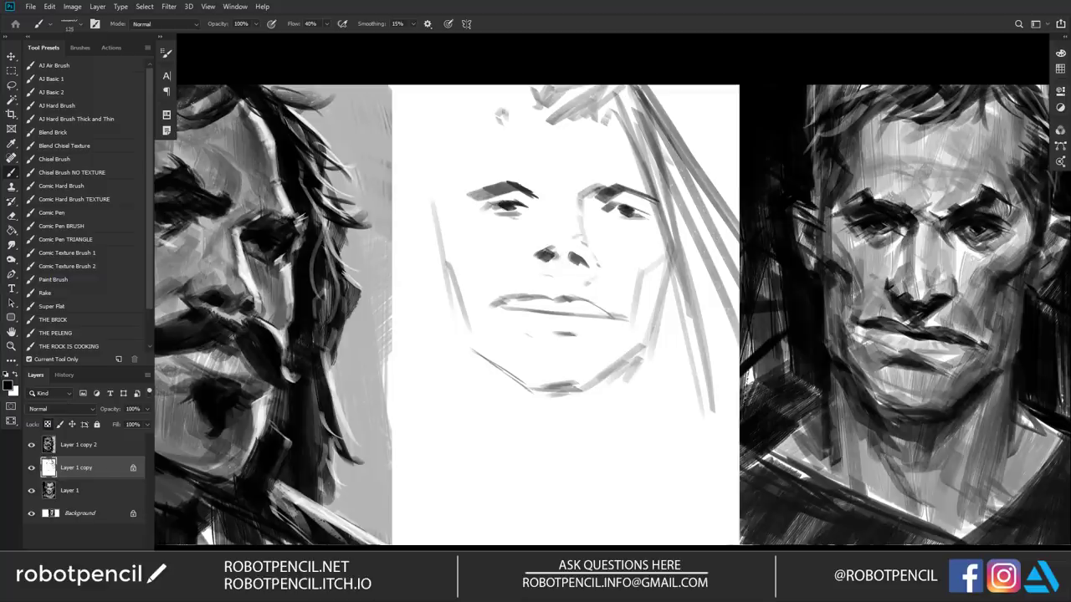
left_click_drag(584, 204, 603, 189)
key("]")
mouse_move(523, 202)
left_mouse_down()
mouse_move(540, 186)
mouse_move(558, 215)
mouse_move(527, 264)
left_mouse_up()
left_click_drag(588, 247, 594, 266)
Step: Redraw the side contour of the forehead, cheek and jaw opposite the hair strands with darker strokes
mouse_move(484, 105)
left_mouse_down()
mouse_move(438, 237)
mouse_move(432, 292)
left_mouse_up()
left_click_drag(472, 126, 432, 294)
left_click_drag(446, 247, 467, 362)
Step: Paint out the wide mouth and the lower cheek marks with a large white brush
mouse_move(457, 302)
left_mouse_down()
mouse_move(469, 337)
mouse_move(535, 292)
mouse_move(533, 310)
mouse_move(604, 304)
left_mouse_up()
left_click(517, 280, "alt")
key("bracketright")
key("bracketright")
key("bracketright")
key("bracketright")
key("bracketright")
key("bracketright")
key("bracketright")
left_click_drag(566, 338, 615, 319)
left_click_drag(641, 278, 614, 319)
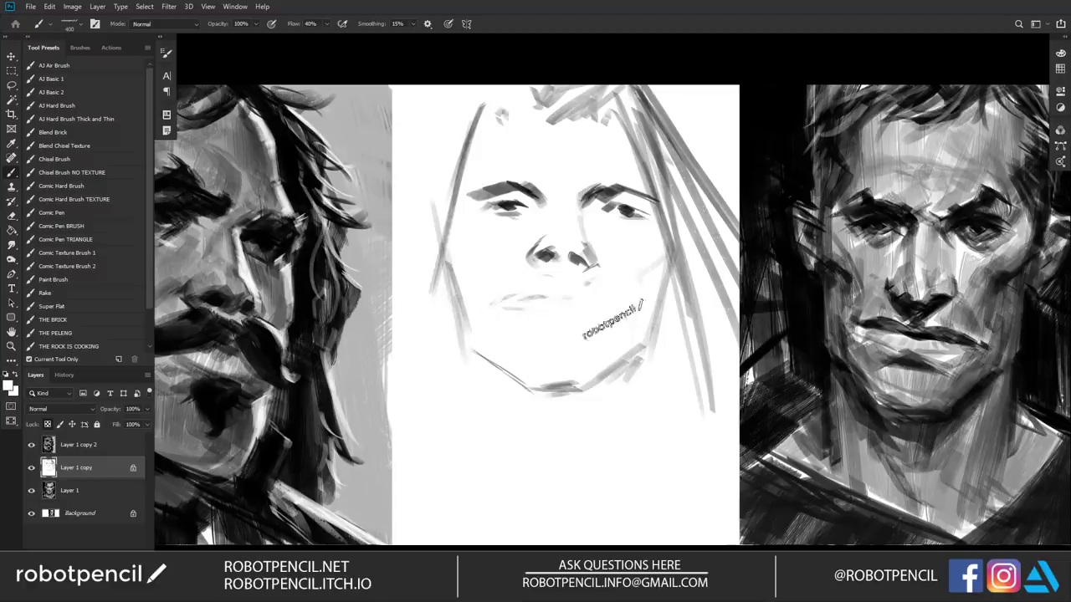
Step: Redraw a narrower mouth closer to the nose in black with a small brush, including the lower lip shadow
key("d")
key("bracketleft")
key("bracketleft")
key("bracketleft")
key("bracketleft")
key("bracketleft")
key("bracketleft")
key("bracketleft")
key("bracketleft")
mouse_move(494, 305)
left_mouse_down()
mouse_move(548, 279)
mouse_move(599, 290)
left_mouse_up()
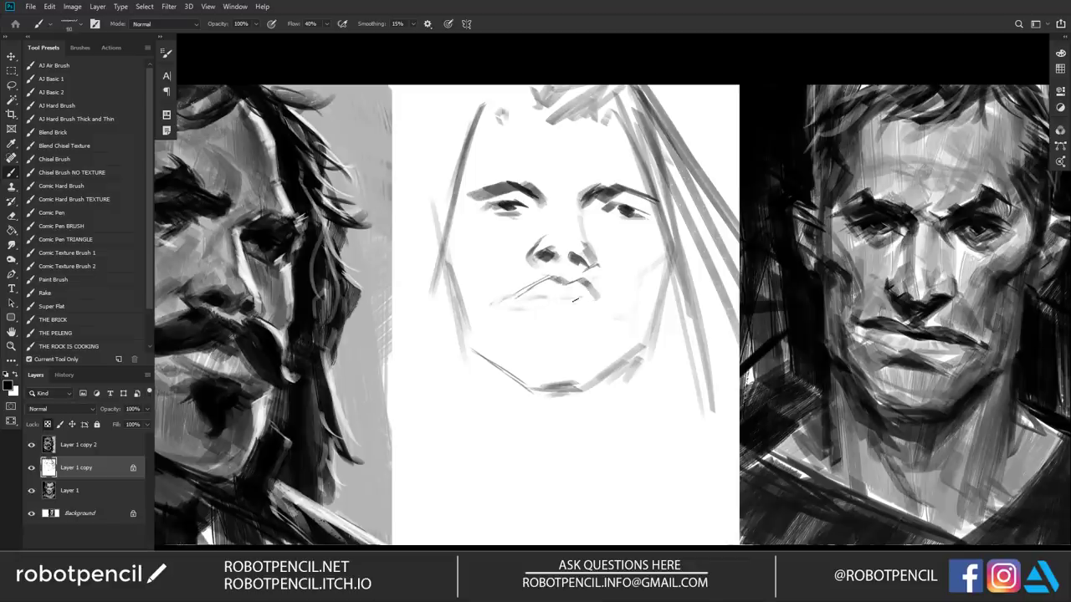
mouse_move(524, 293)
left_mouse_down()
mouse_move(518, 300)
mouse_move(575, 332)
left_mouse_up()
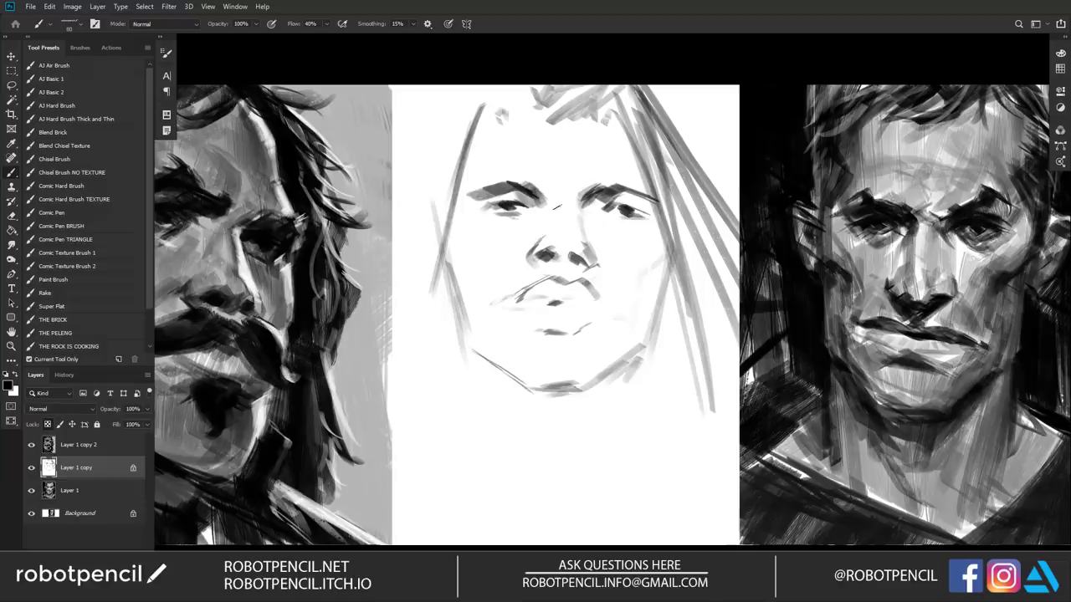
Step: Mark the inner brow, flip the canvas back and darken the cheek, jaw and chin contours
left_click_drag(545, 198, 555, 192)
key("ctrl+f")
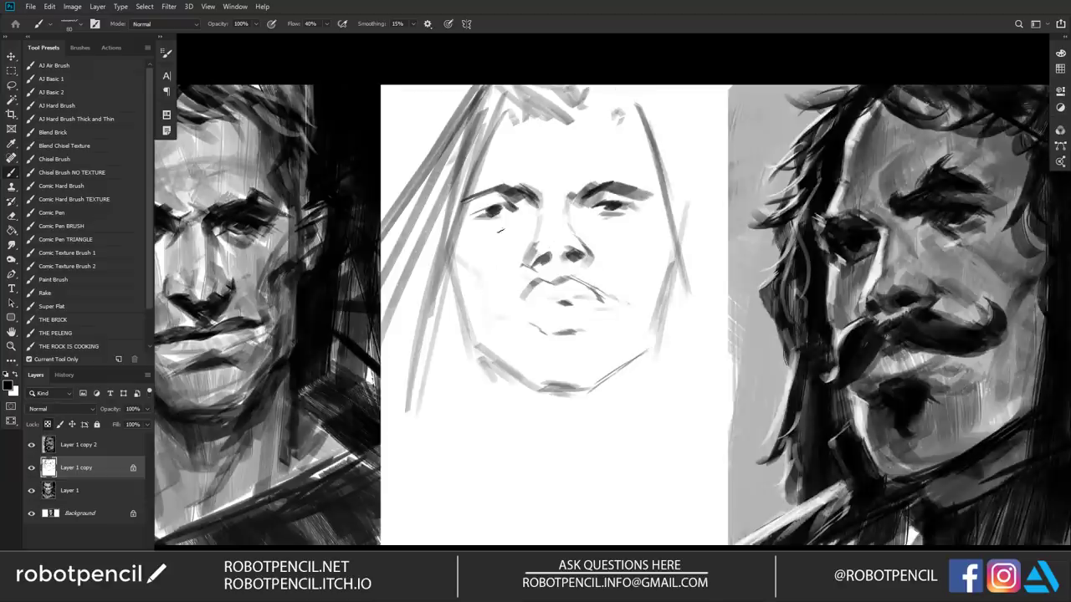
mouse_move(459, 214)
left_mouse_down()
mouse_move(474, 333)
mouse_move(542, 386)
left_mouse_up()
left_click_drag(502, 358, 549, 390)
mouse_move(682, 241)
left_mouse_down()
mouse_move(645, 346)
mouse_move(594, 386)
left_mouse_up()
Step: Darken the upper eyelids of both eyes and clean up the hair-side eye with a white stroke
key("bracketright")
key("bracketright")
left_click_drag(478, 199, 506, 198)
left_click_drag(628, 194, 603, 194)
key("x")
mouse_move(515, 202)
left_mouse_down()
mouse_move(477, 221)
mouse_move(537, 209)
mouse_move(500, 213)
left_mouse_up()
key("x")
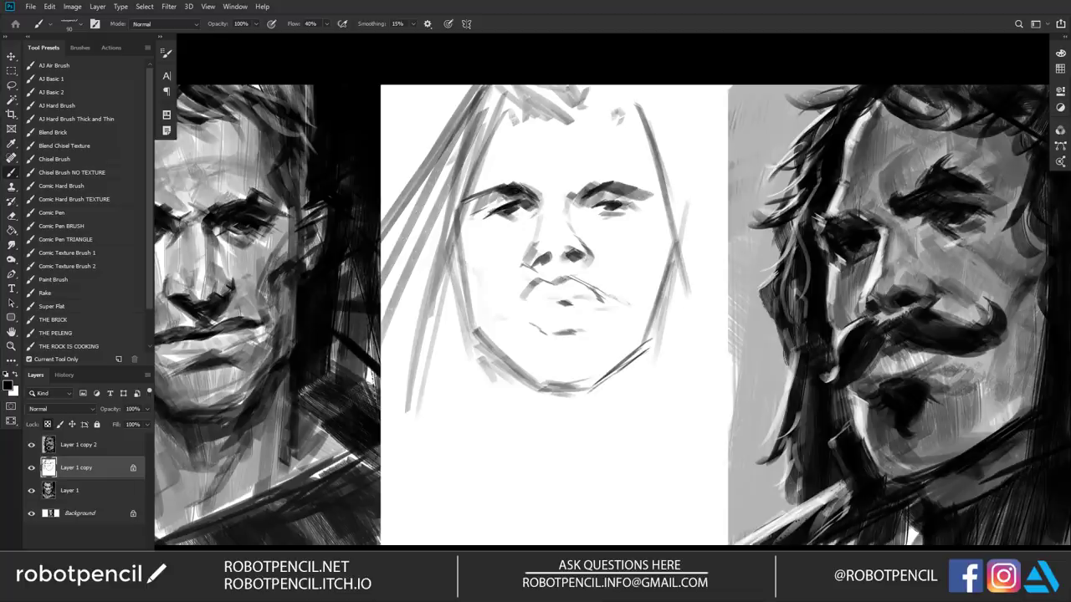
Step: Carve a white gap between the hair-side eye and eyebrow, and rebuild that brow with a raised inner arch
key("x")
left_click_drag(492, 200, 510, 191)
right_click(528, 192)
left_click(517, 175)
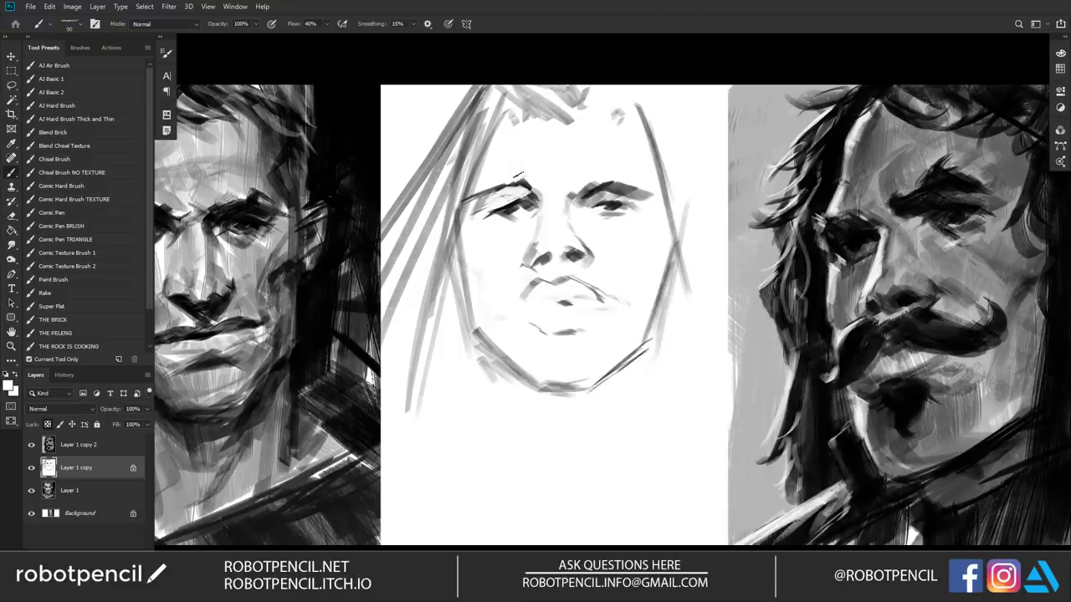
left_click_drag(486, 199, 504, 189)
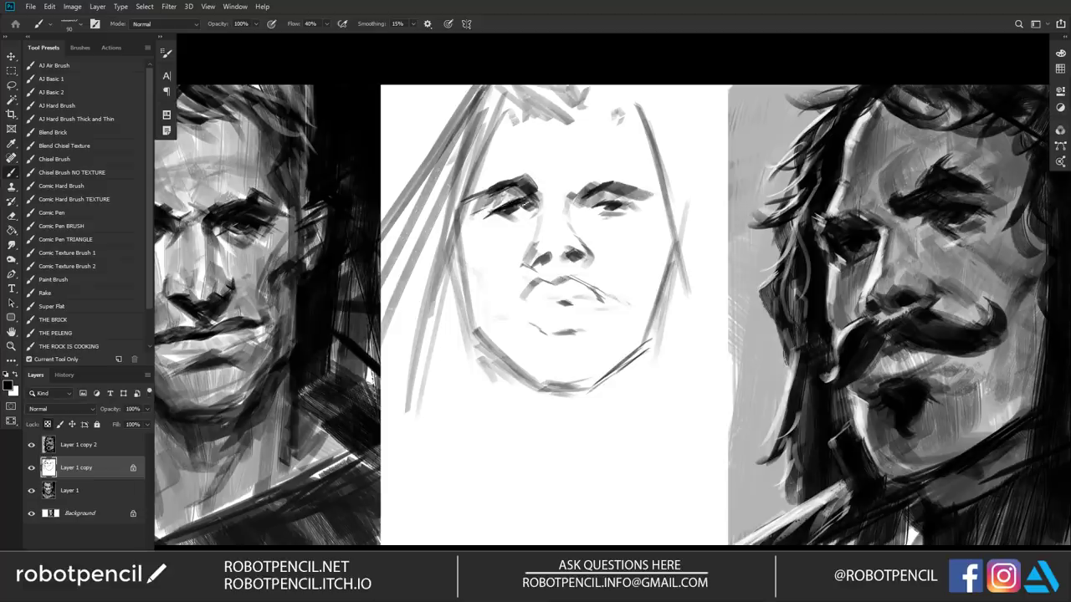
Step: Flip the canvas horizontally and reshape the other eyebrow into a higher arch using white and black strokes
key("ctrl+shift+h")
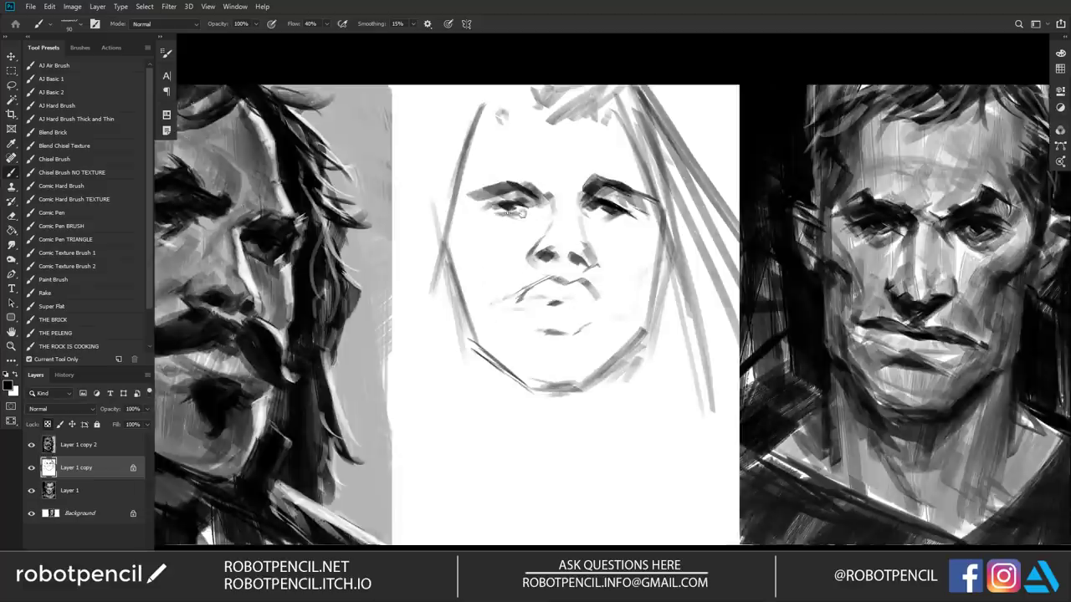
key("x")
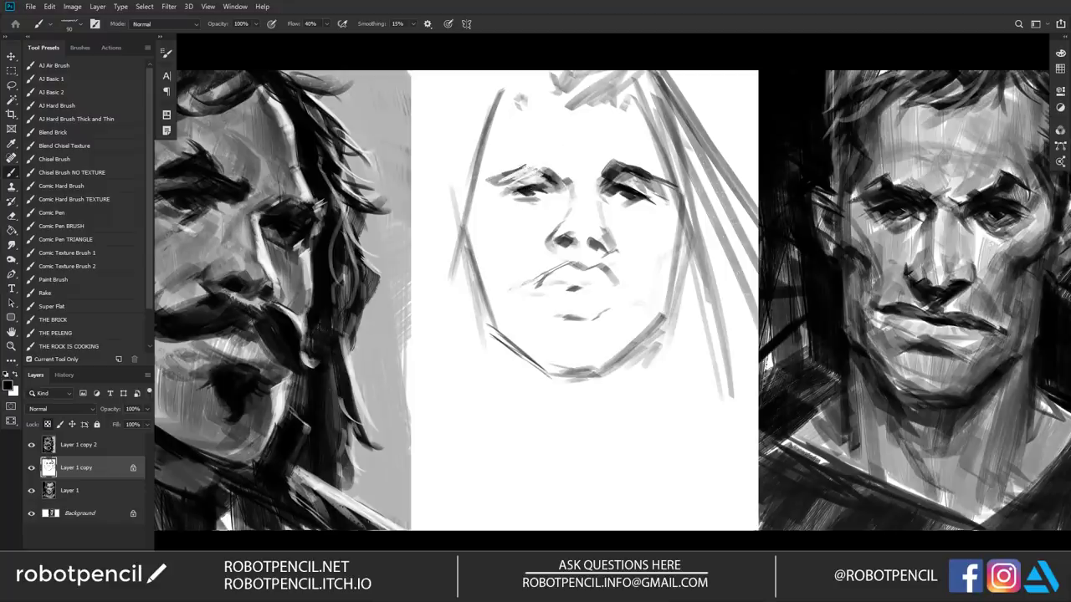
left_click_drag(522, 174, 544, 164)
Step: Sample a light gray, hide the interface and shade the forehead, temple and the cheek opposite the hair strands
left_click(526, 206, "alt")
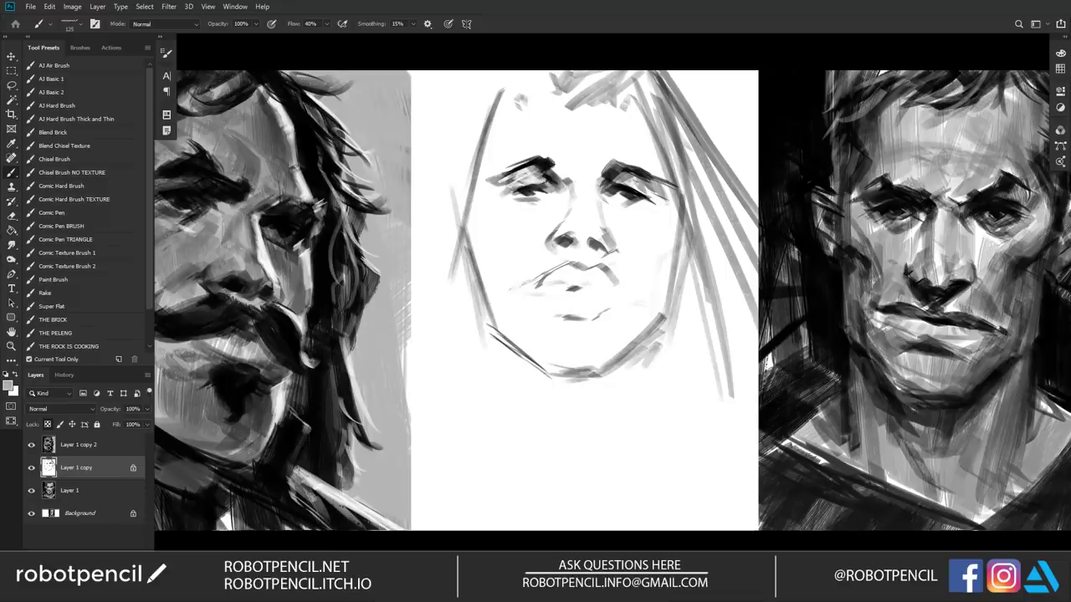
key("f")
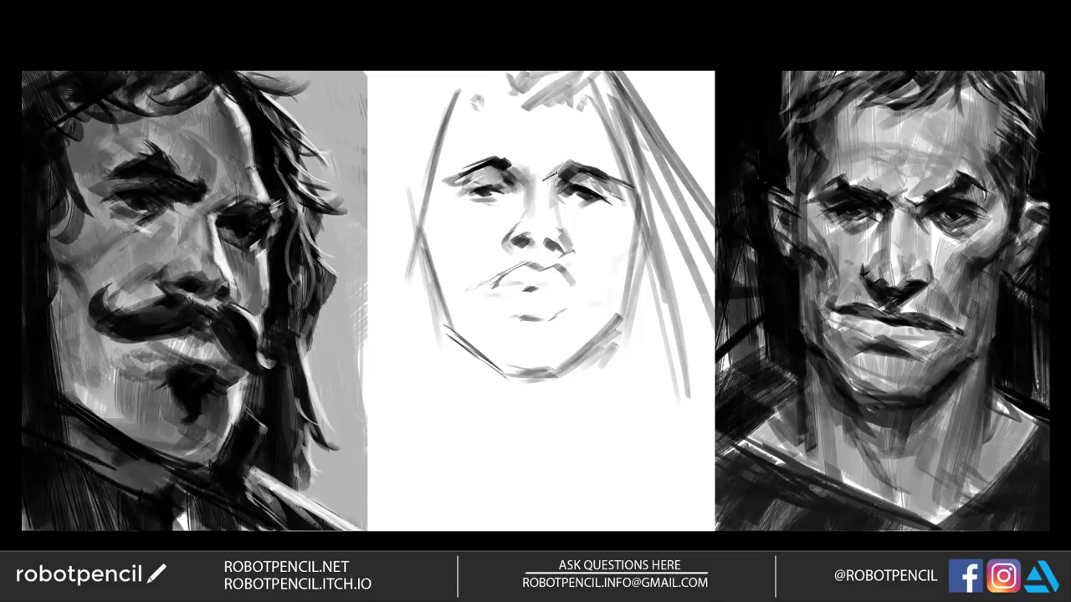
left_click_drag(479, 110, 447, 164)
mouse_move(483, 109)
left_mouse_down()
mouse_move(463, 162)
mouse_move(473, 167)
mouse_move(558, 110)
mouse_move(604, 166)
left_mouse_up()
left_click_drag(425, 183, 436, 235)
mouse_move(436, 174)
left_mouse_down()
mouse_move(441, 226)
mouse_move(469, 268)
mouse_move(451, 227)
mouse_move(451, 190)
mouse_move(466, 221)
mouse_move(433, 256)
mouse_move(455, 333)
mouse_move(475, 359)
mouse_move(530, 338)
mouse_move(482, 341)
mouse_move(502, 367)
left_mouse_up()
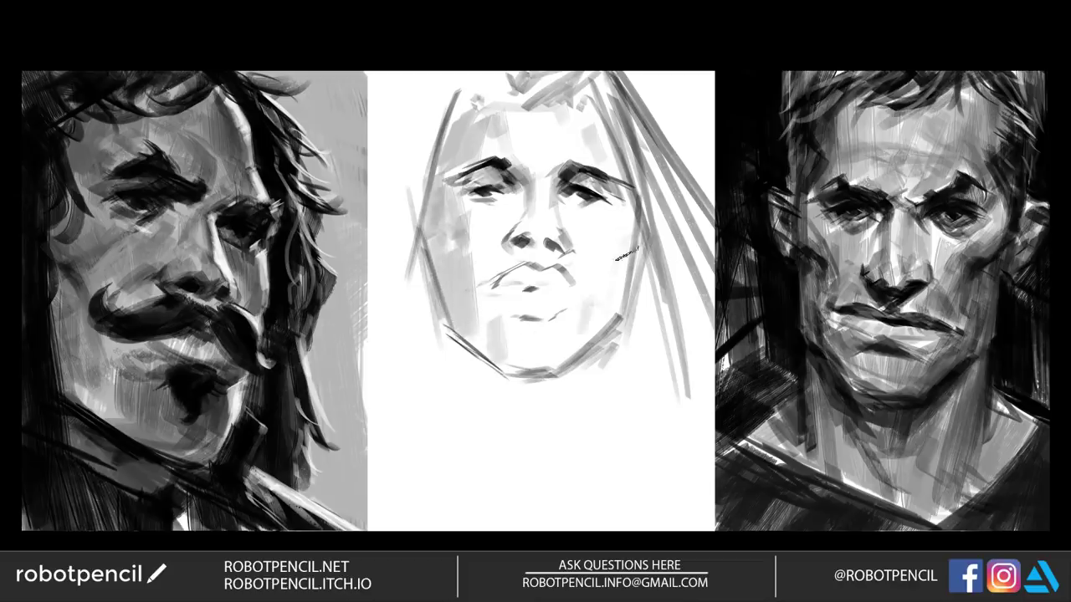
Step: Shade the hair-side cheek and jaw down to the chin with overlapping light gray strokes
left_click_drag(628, 254, 610, 322)
left_click_drag(632, 229, 606, 318)
left_click_drag(619, 266, 586, 344)
left_click_drag(604, 281, 561, 352)
left_click_drag(580, 301, 555, 367)
left_click_drag(629, 221, 613, 248)
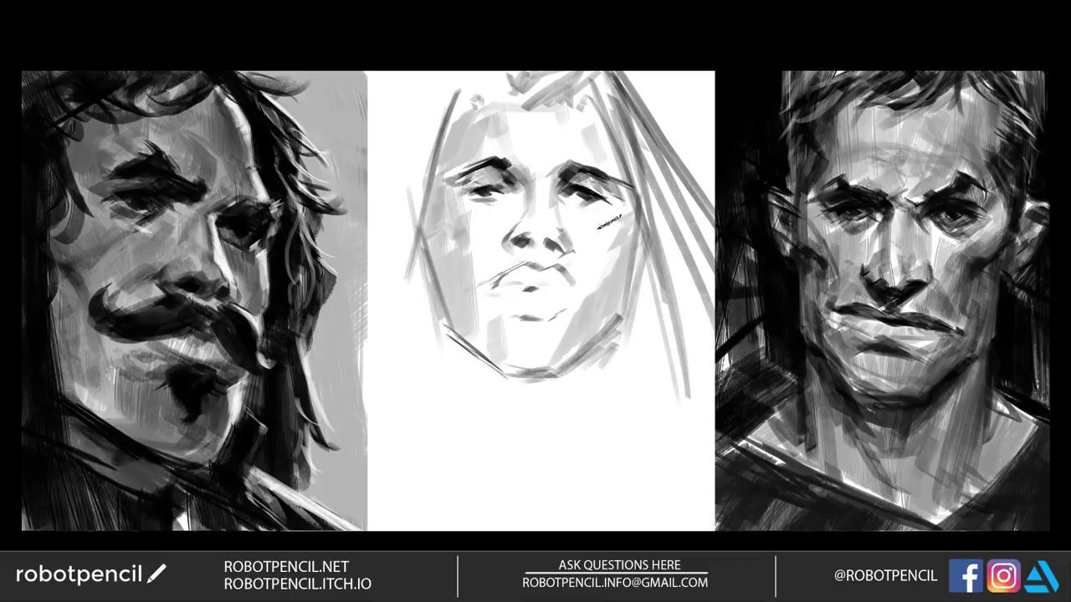